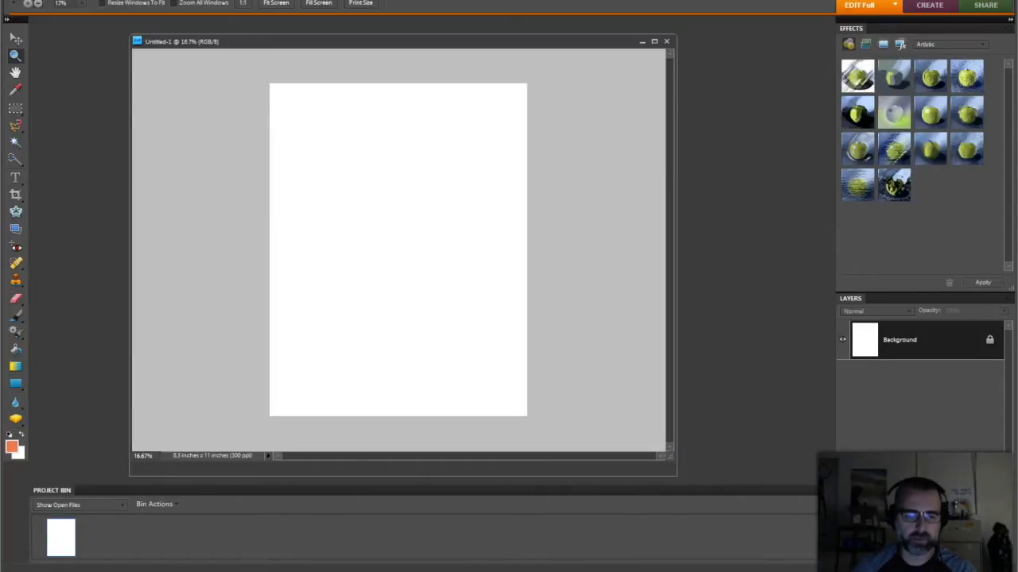
# - Switch to the web browser, search for "images" and open the Google Images site
pyautogui.click(196, 567)
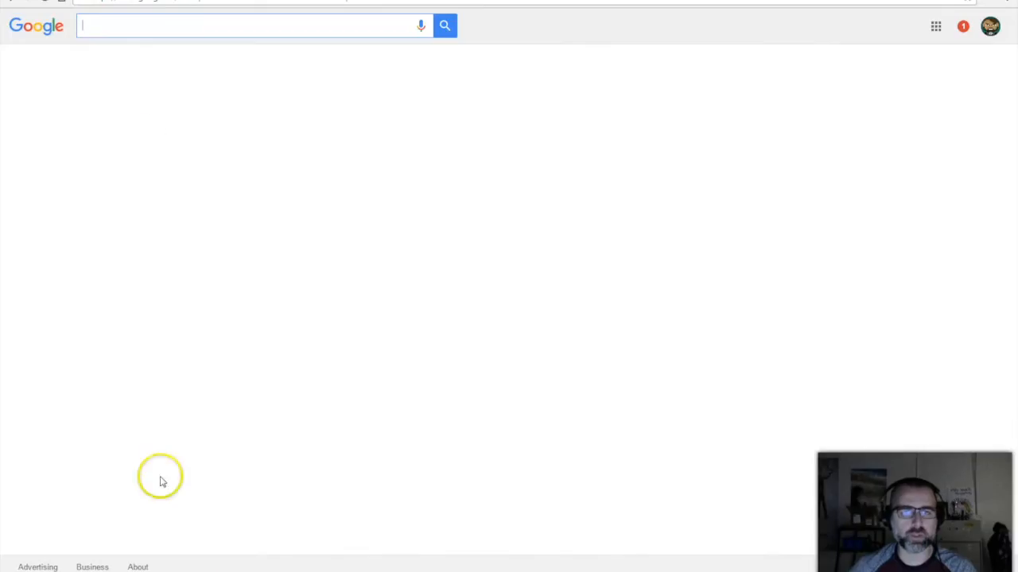
pyautogui.write('images')
pyautogui.press('Return')
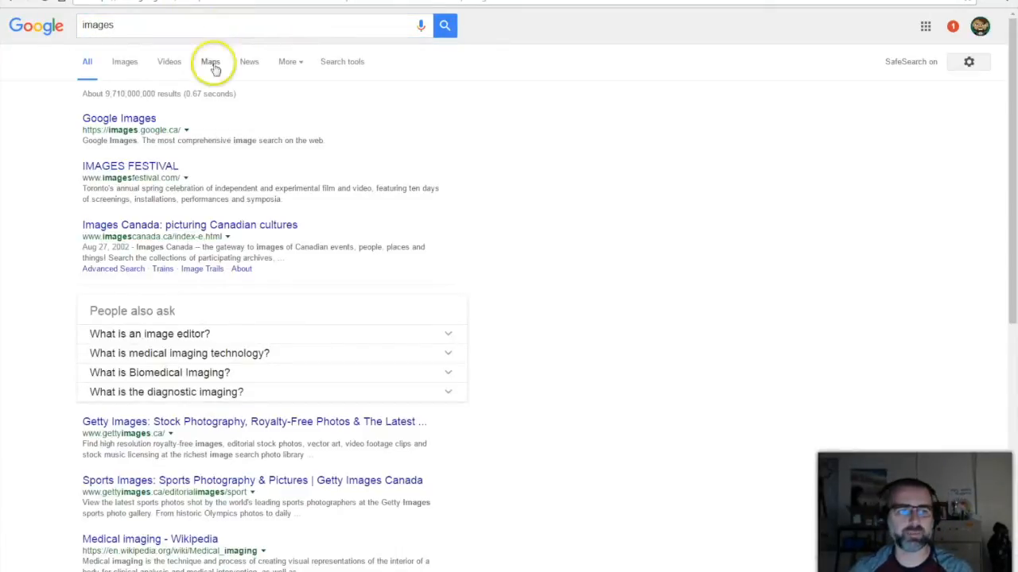
pyautogui.click(137, 119)
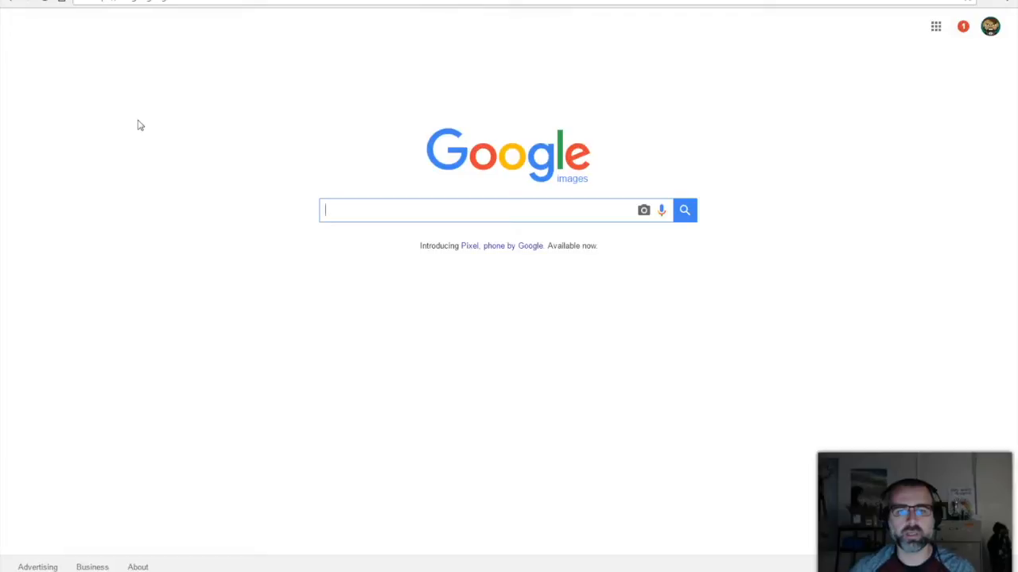
# - Search Google Images for "dogs" and open the preview of the puppy running with a red ball
pyautogui.write('d')
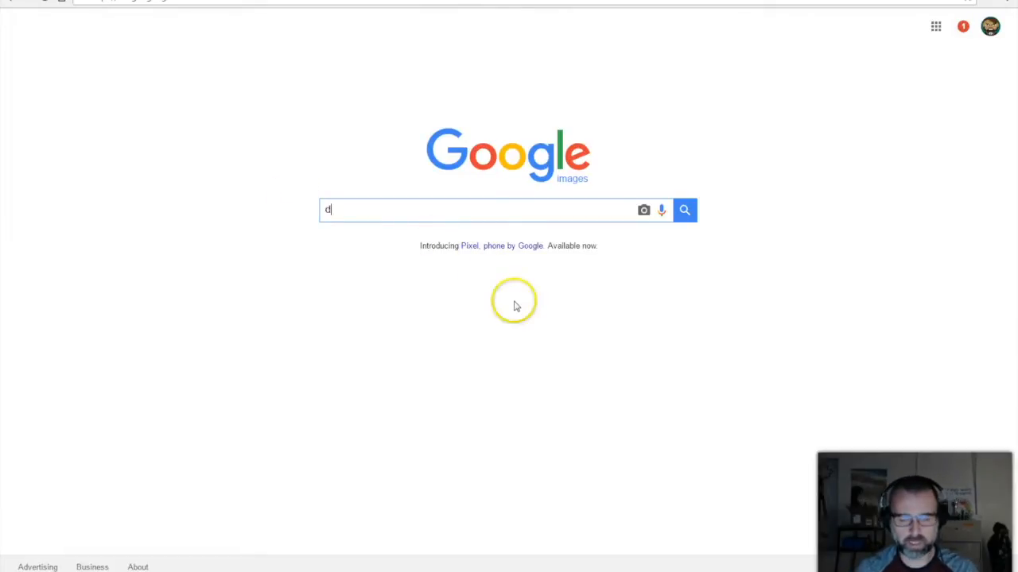
pyautogui.write('ogs')
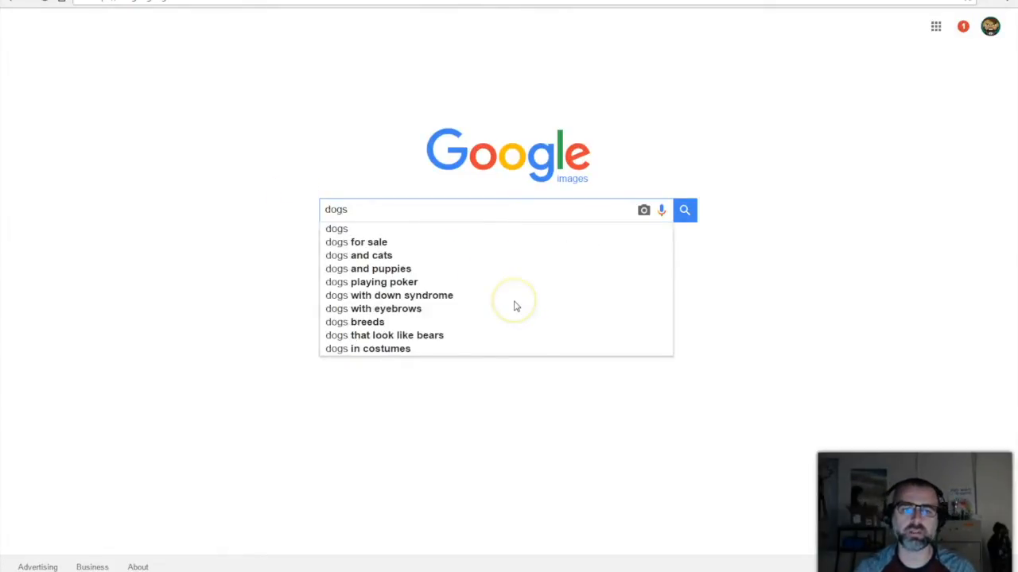
pyautogui.press('Return')
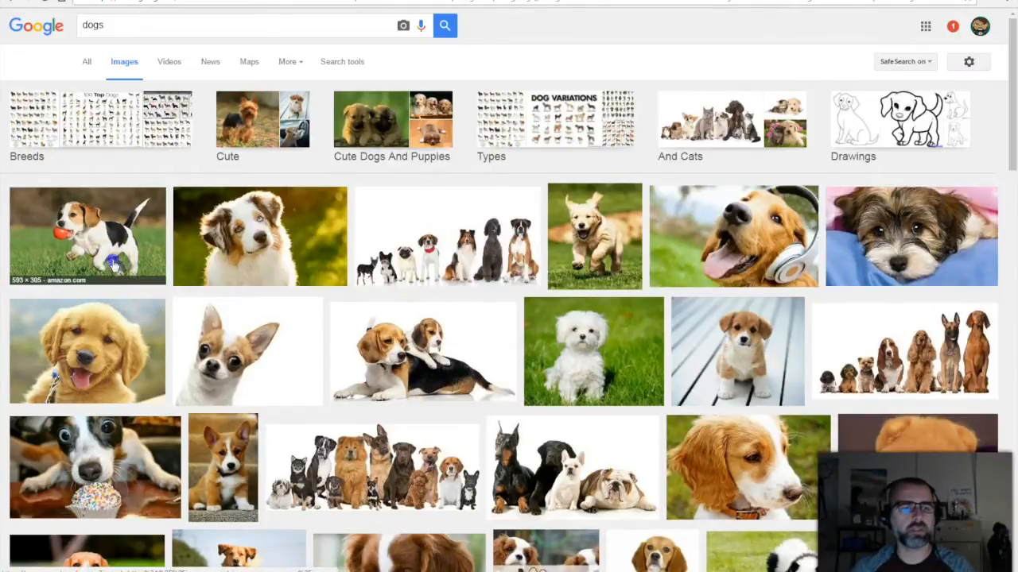
pyautogui.click(131, 278)
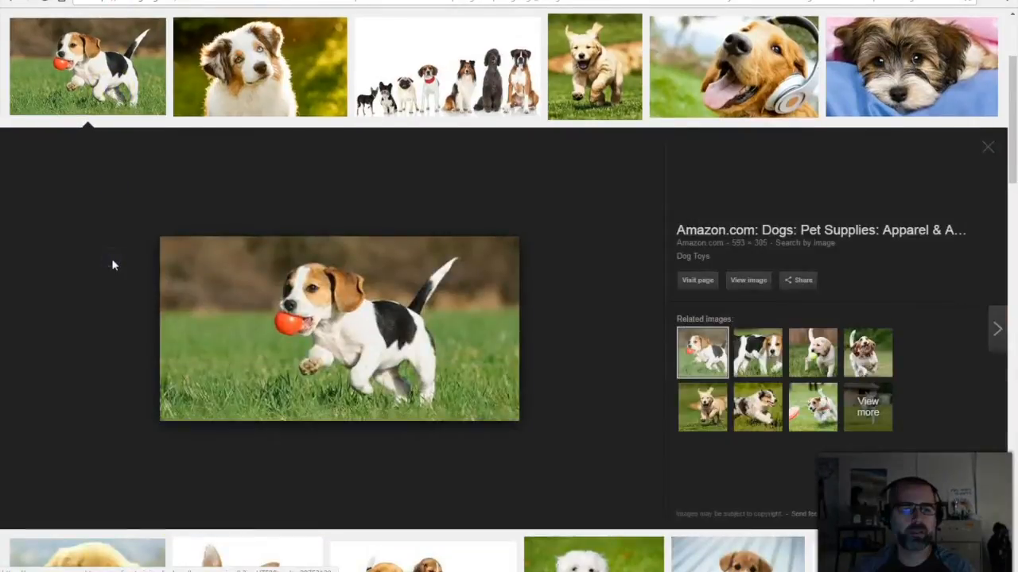
# - Copy the enlarged preview picture of the puppy with the red ball, returning from its source page
pyautogui.click(321, 333)
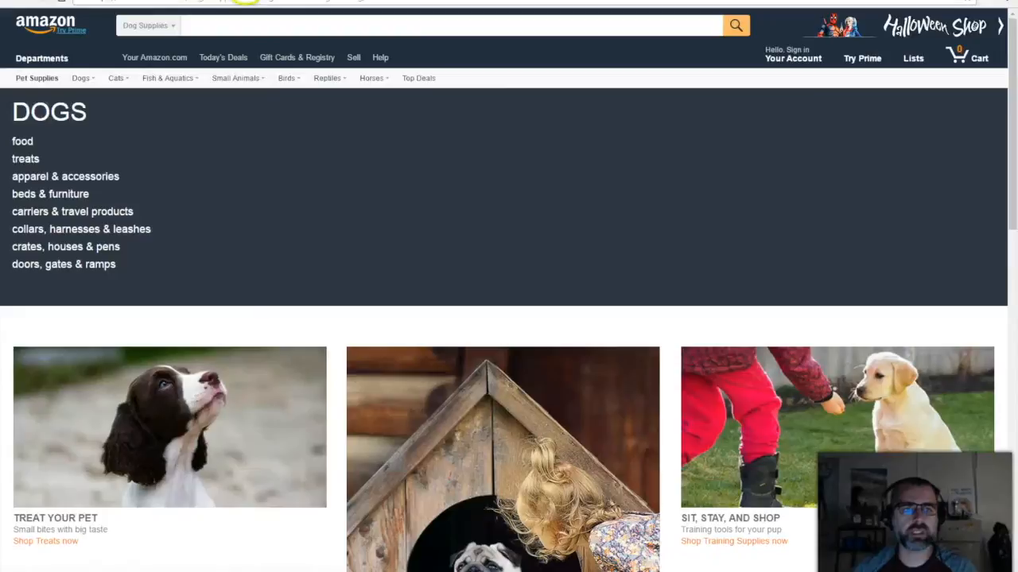
pyautogui.hotkey('alt', 'Left')
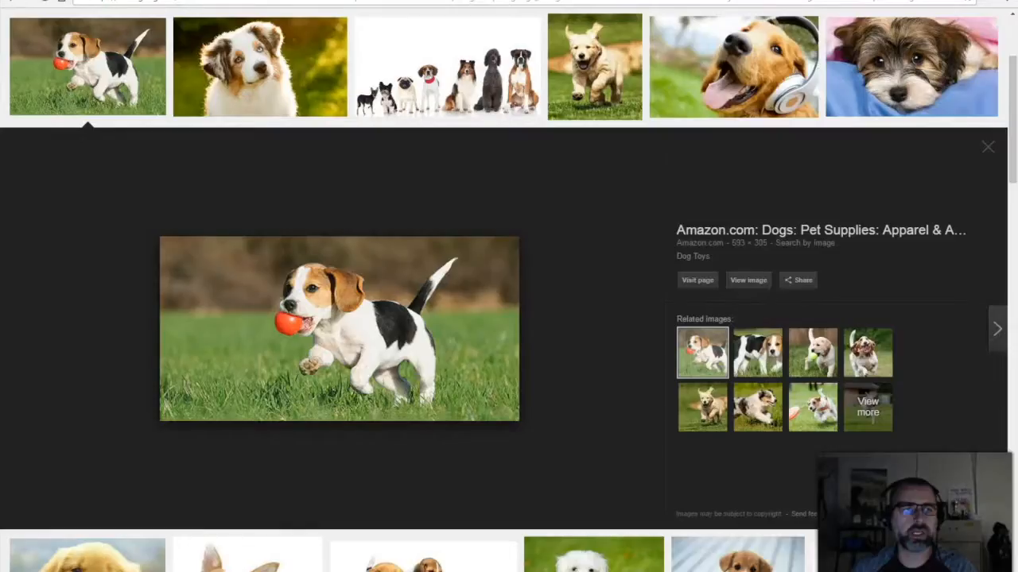
pyautogui.rightClick(340, 337)
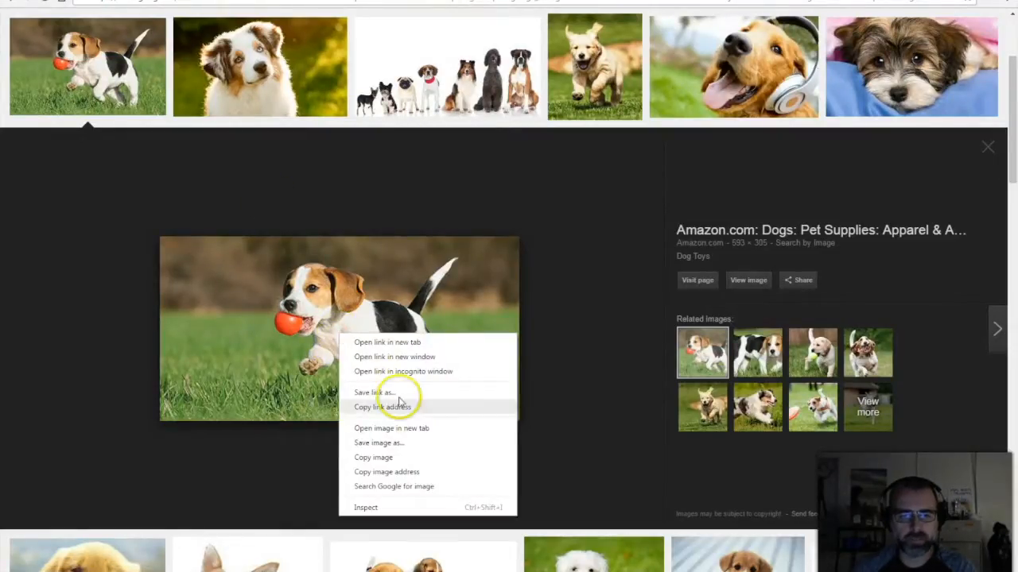
pyautogui.click(389, 458)
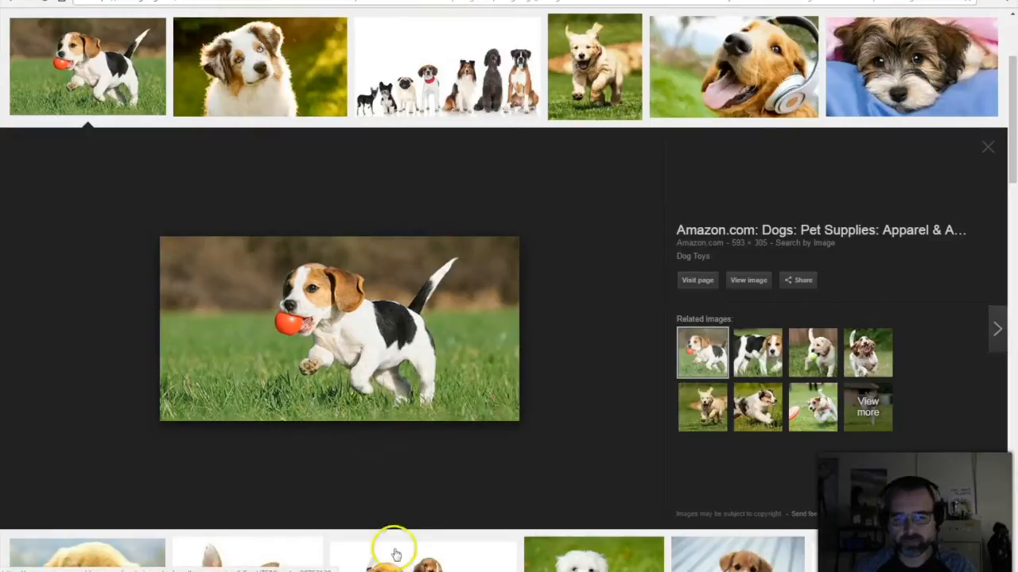
# - Switch back to Photoshop Elements and paste the copied puppy picture into the blank Untitled-1 document
pyautogui.click(311, 570)
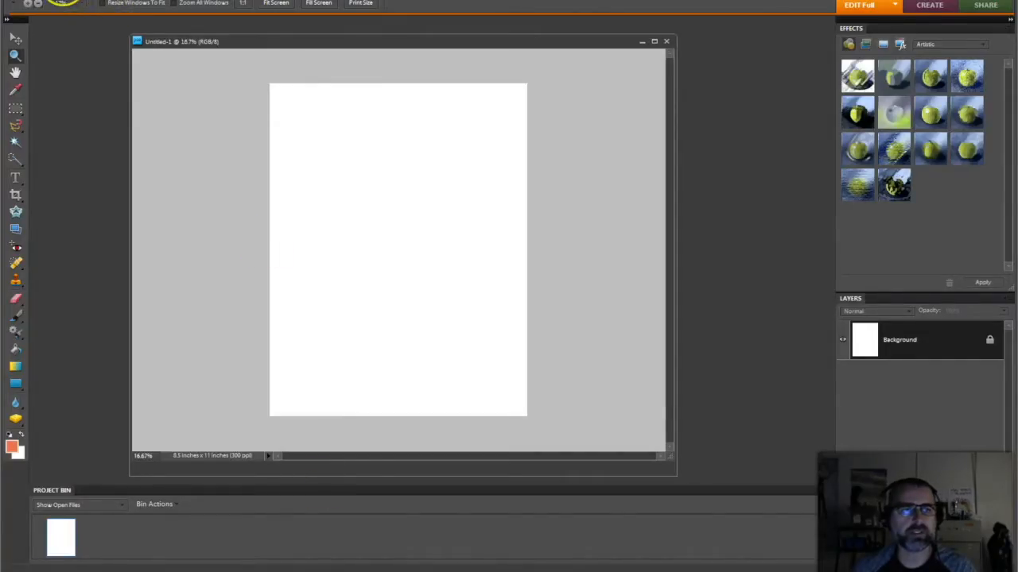
pyautogui.click(75, 1)
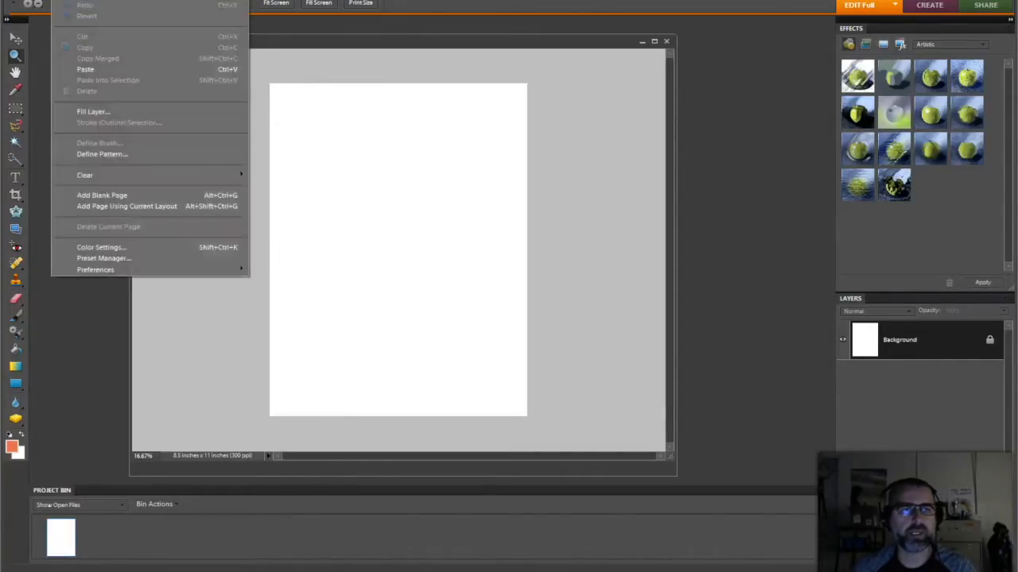
pyautogui.click(112, 70)
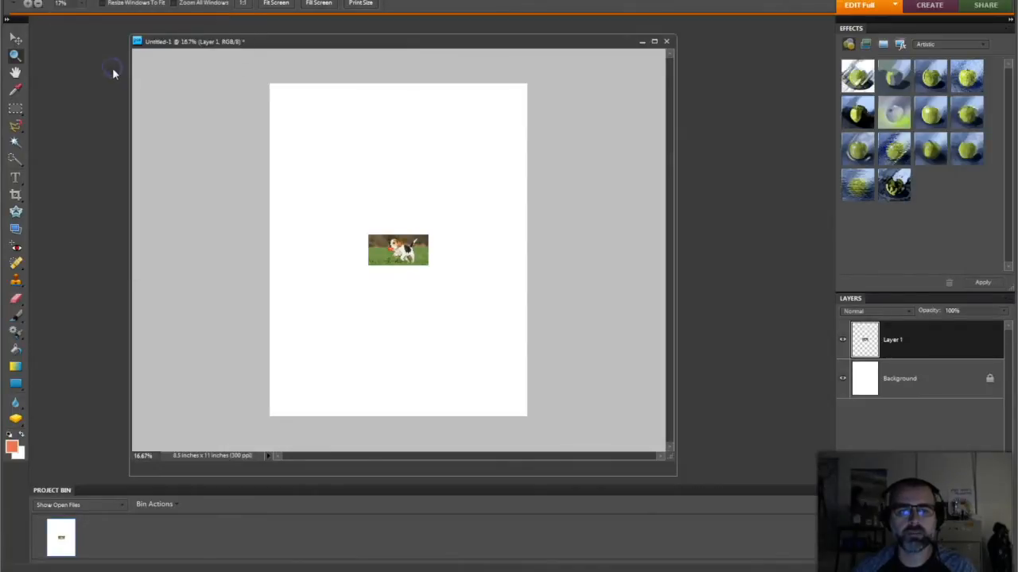
# - Enlarge the pasted puppy picture with the Move tool until it spans roughly three quarters of the page width
pyautogui.click(16, 38)
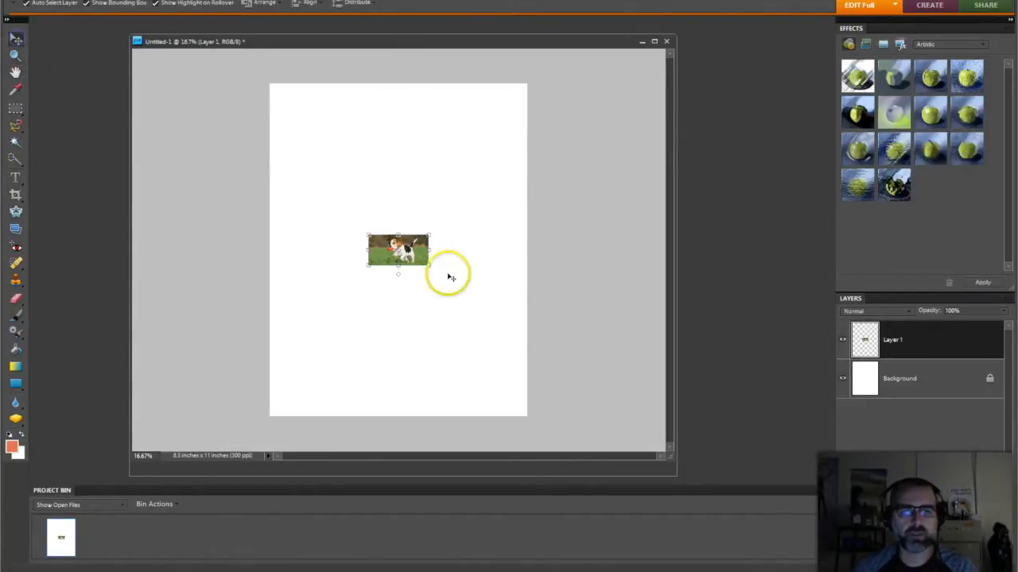
pyautogui.moveTo(370, 234); pyautogui.dragTo(316, 193)
pyautogui.moveTo(430, 264); pyautogui.dragTo(501, 303)
pyautogui.click(471, 310)
# - Rotate the puppy picture by -1.0°, scale it proportionally to 95.2% and apply the transformation
pyautogui.moveTo(502, 199); pyautogui.dragTo(504, 198)
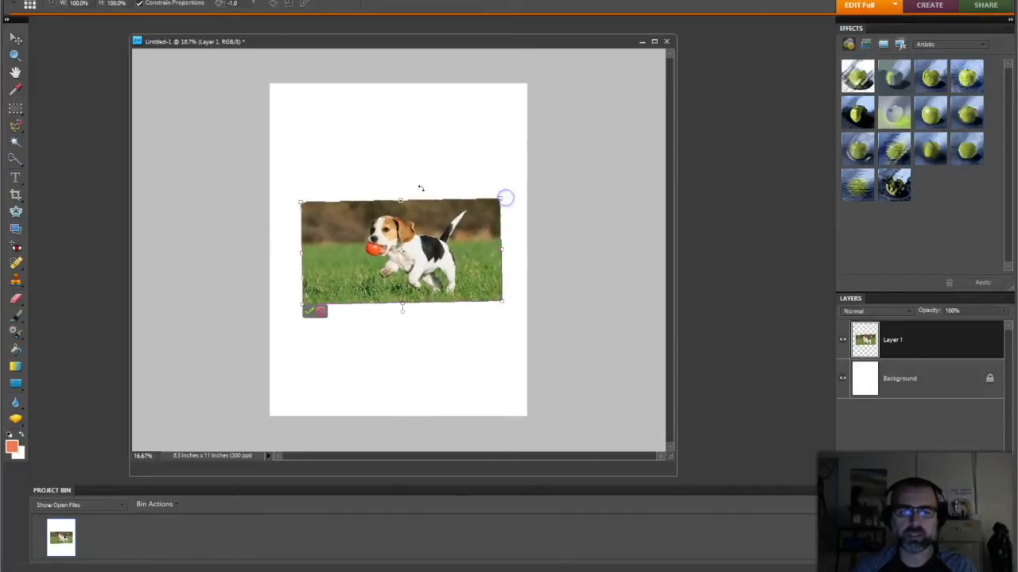
pyautogui.moveTo(299, 203); pyautogui.dragTo(218, 130)
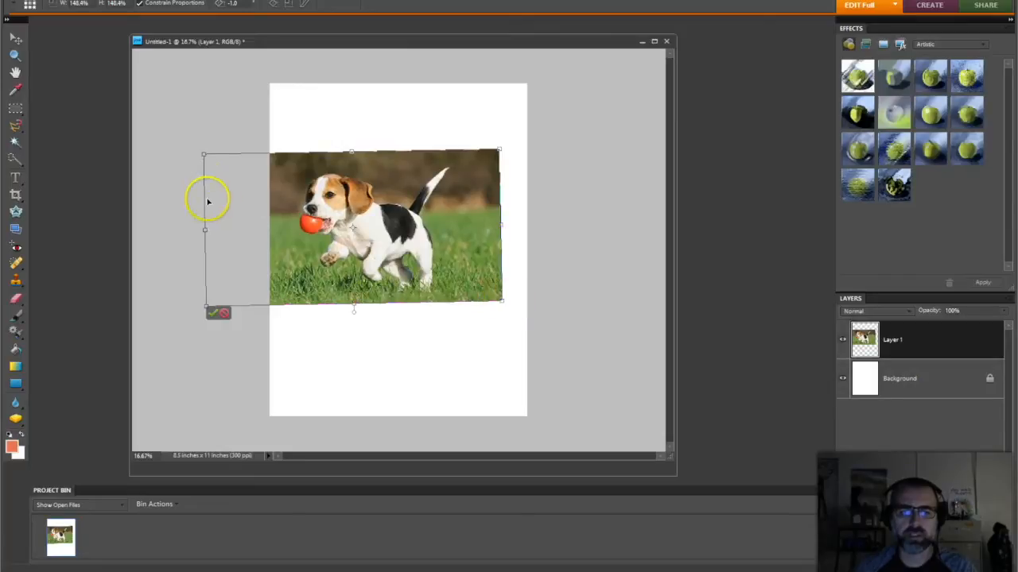
pyautogui.moveTo(204, 154); pyautogui.dragTo(296, 218)
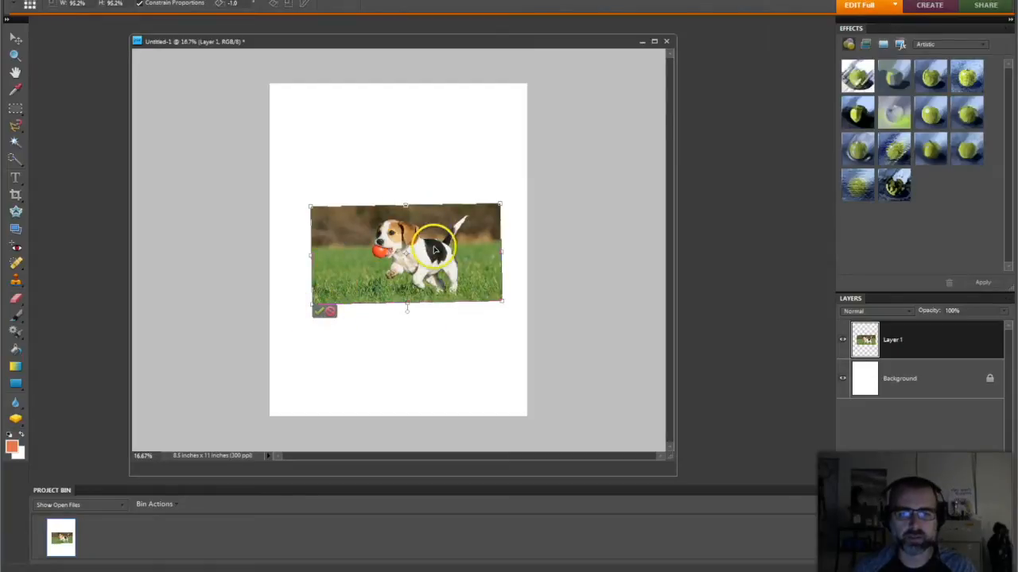
pyautogui.click(319, 312)
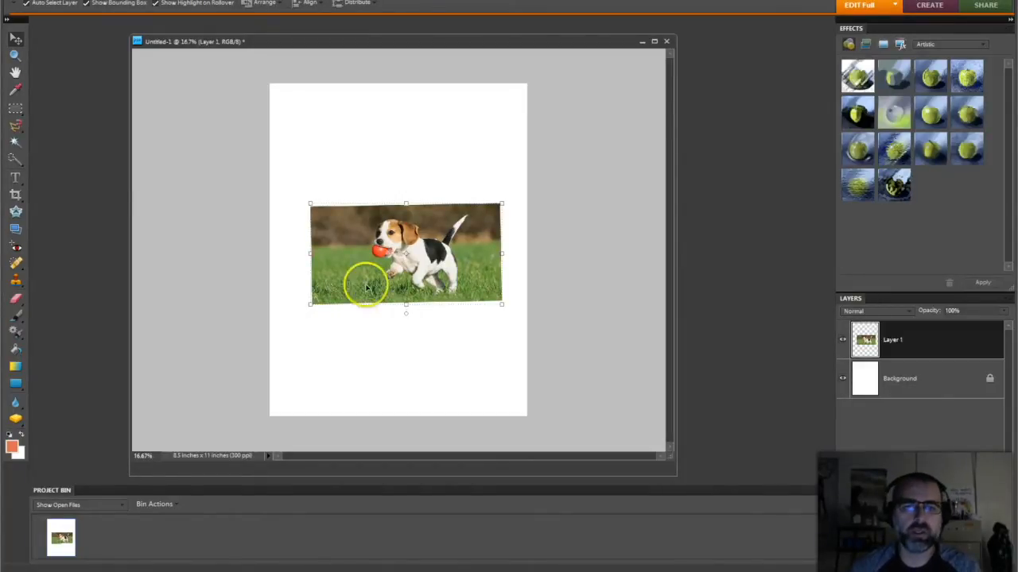
# - Try deleting a rectangular marquee area of the background in front of the puppy's face, and undo the deletion
pyautogui.click(16, 55)
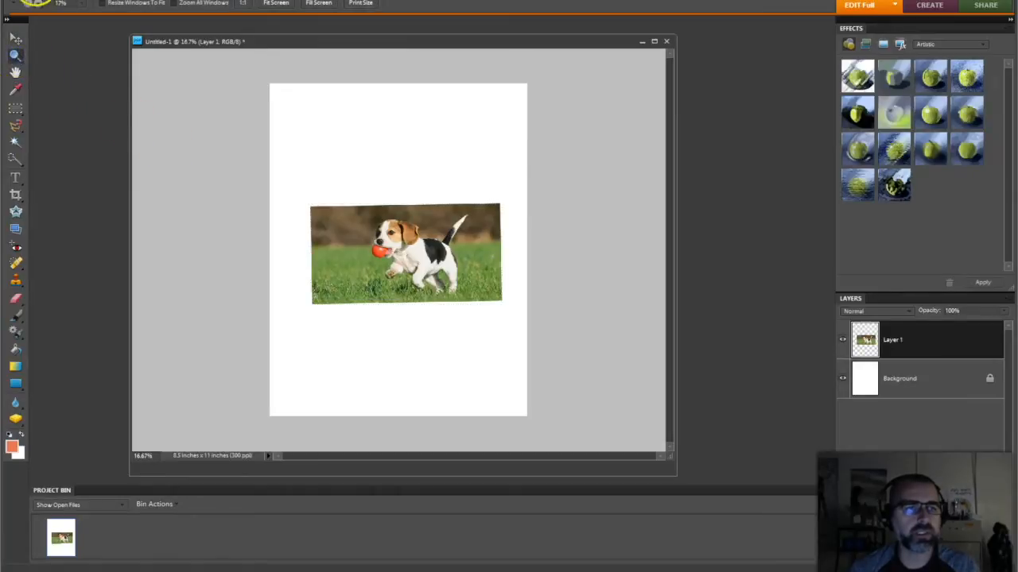
pyautogui.click(449, 292)
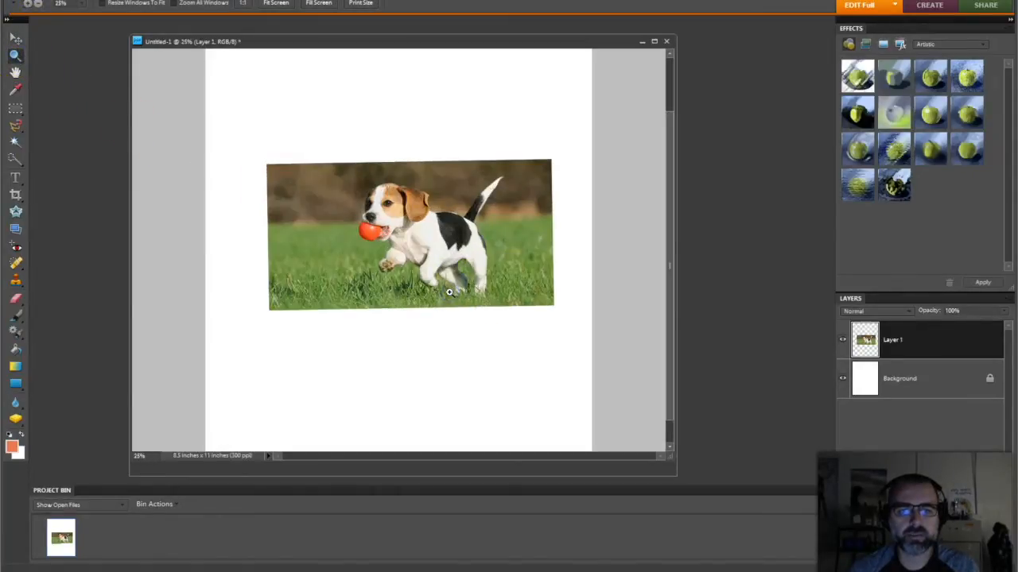
pyautogui.click(450, 292)
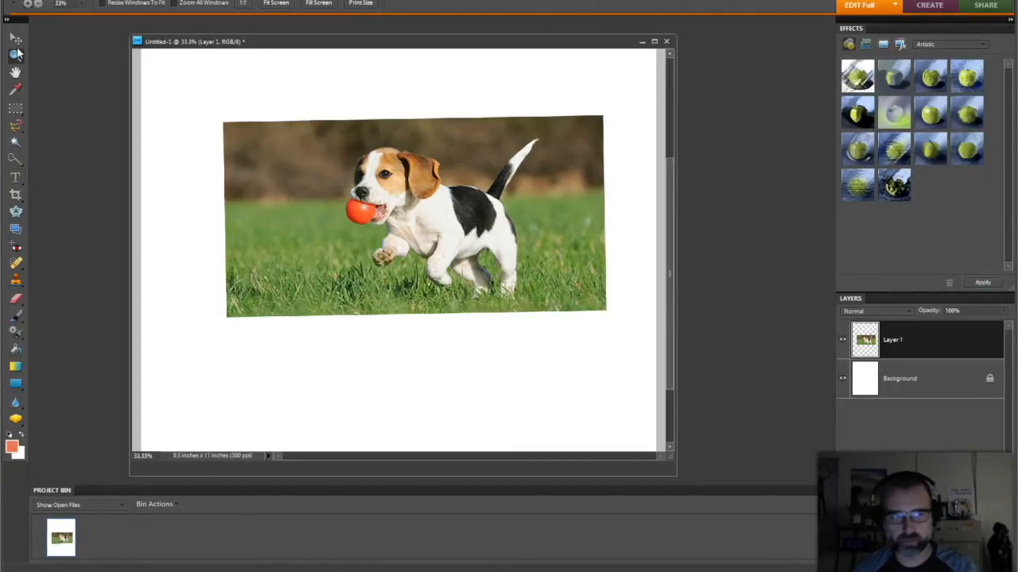
pyautogui.click(15, 108)
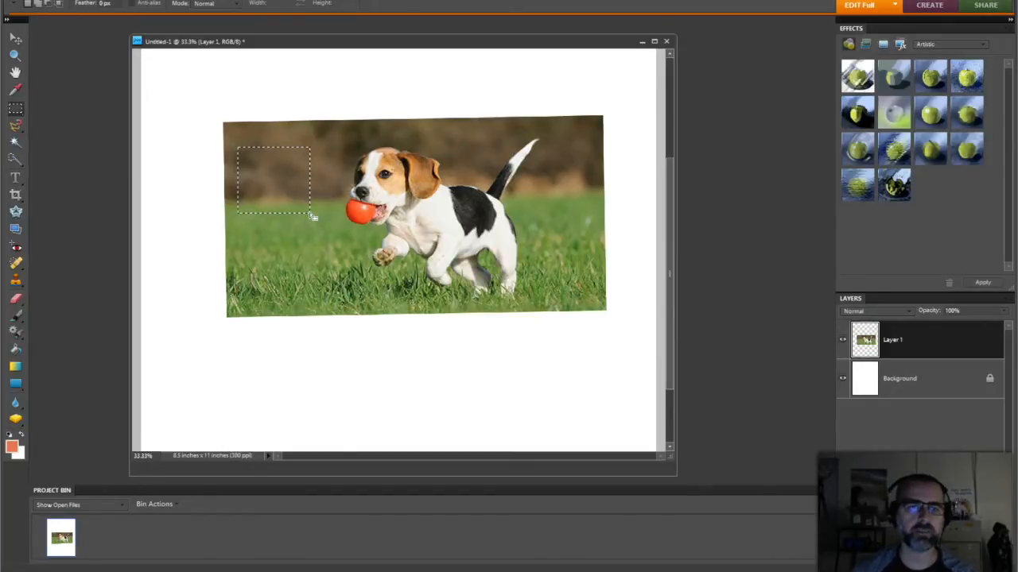
pyautogui.press('Delete')
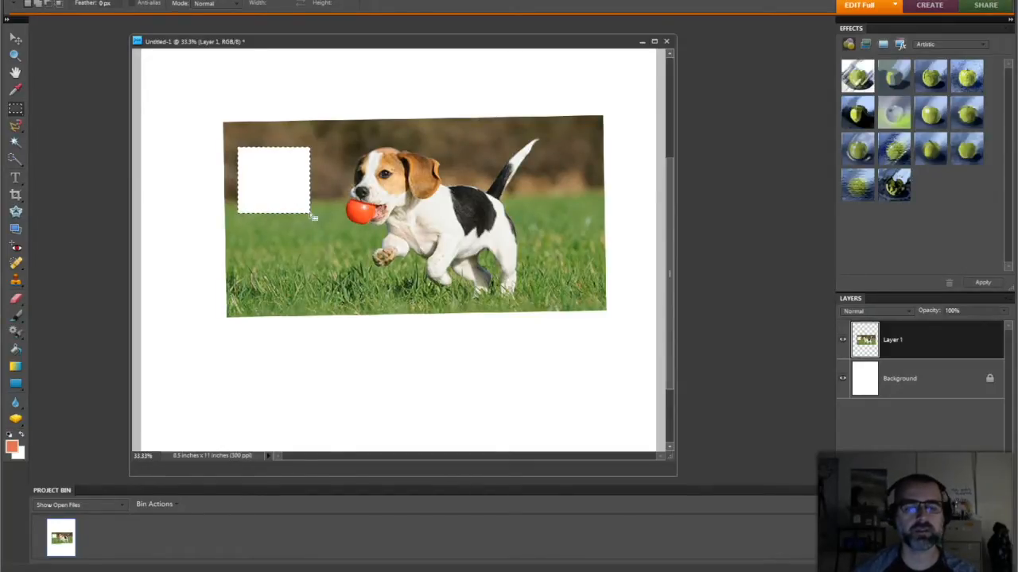
pyautogui.hotkey('ctrl', 'z')
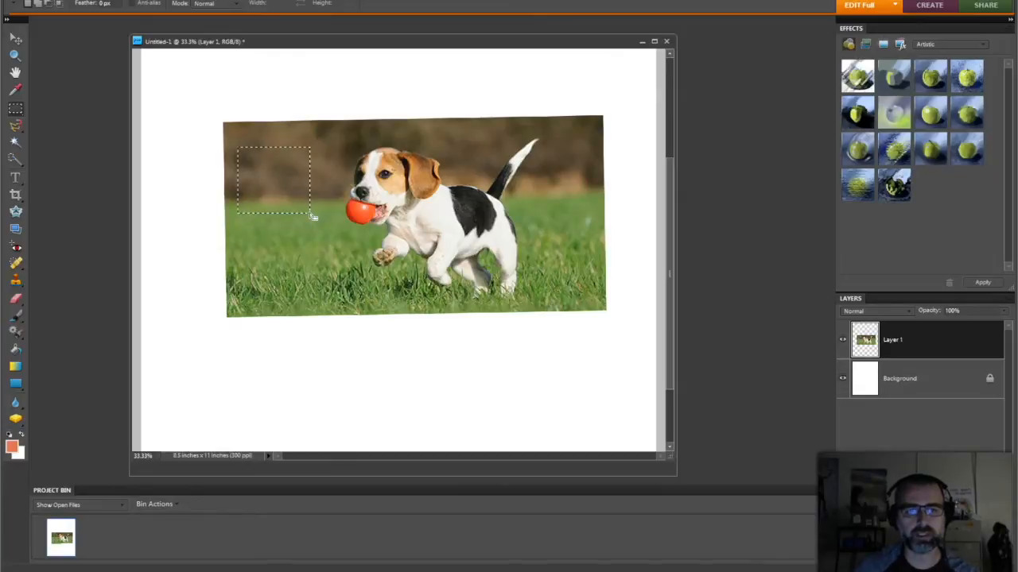
# - Deselect the rectangular area, try a larger rectangular marquee around the whole puppy and clear that selection too
pyautogui.rightClick(282, 173)
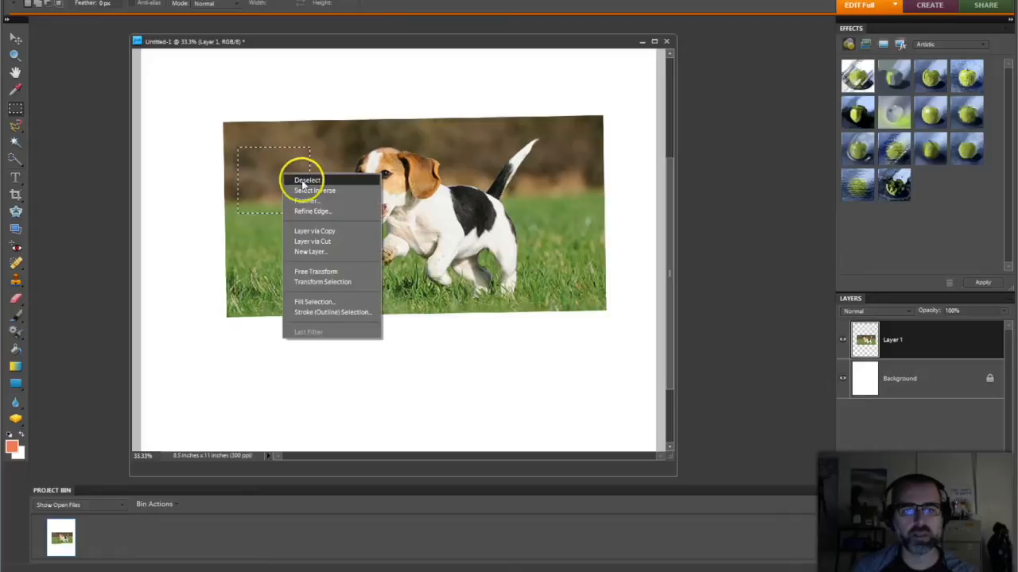
pyautogui.click(303, 180)
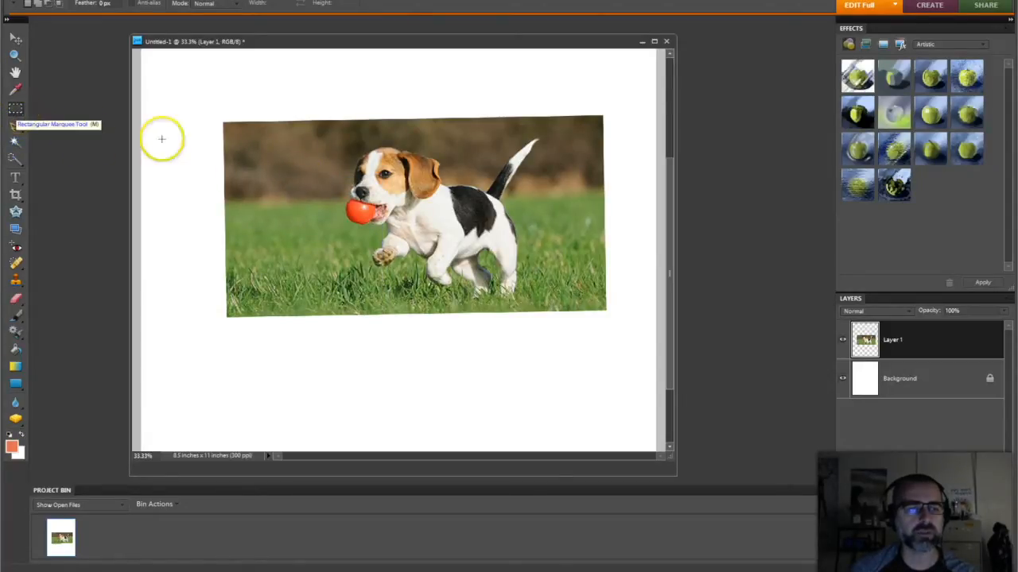
pyautogui.moveTo(343, 143); pyautogui.dragTo(583, 298)
pyautogui.click(580, 294)
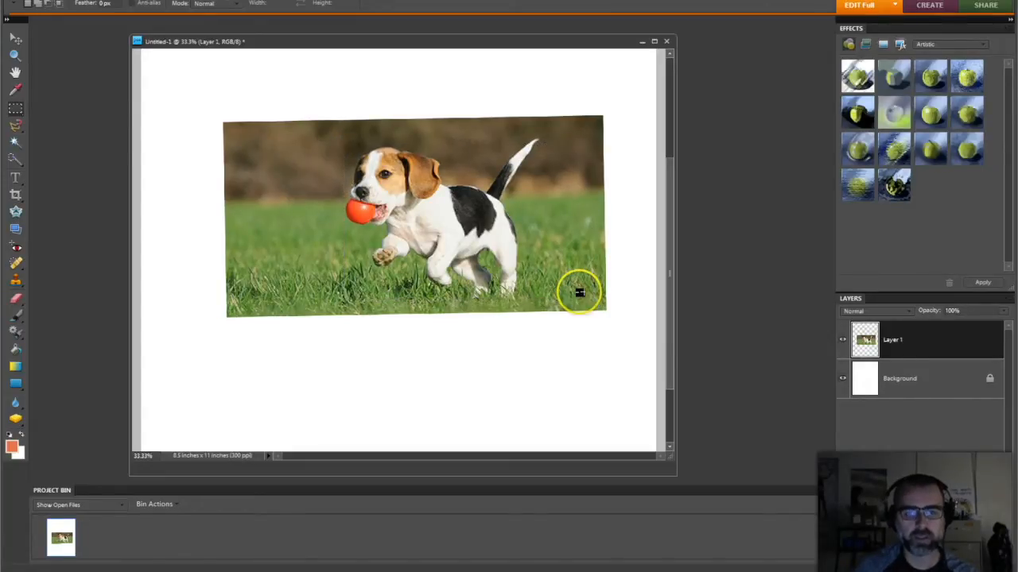
# - Try the freehand Lasso tool by deleting a curved area of background before the puppy's face, undo it and deselect
pyautogui.click(18, 125)
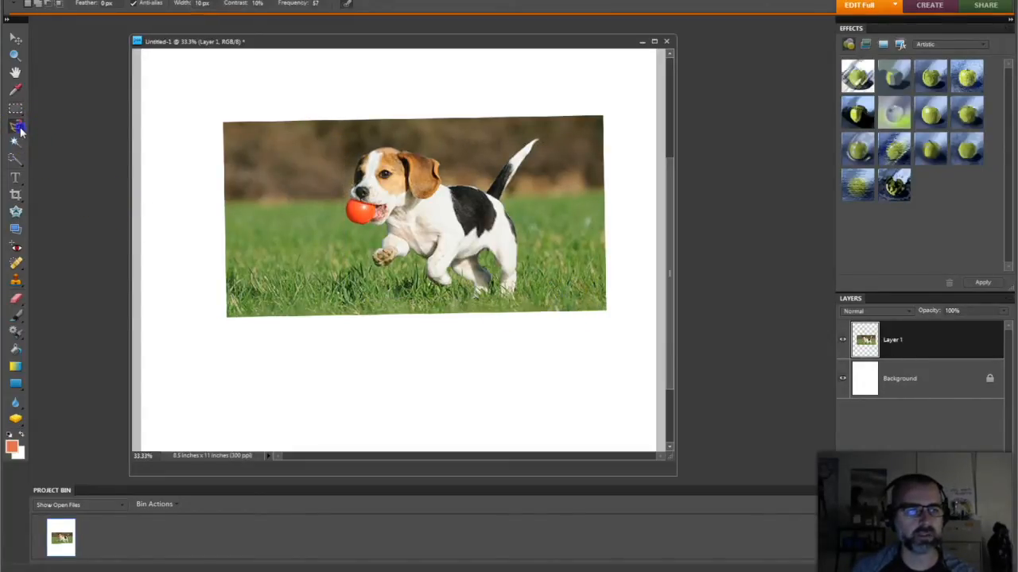
pyautogui.click(62, 127)
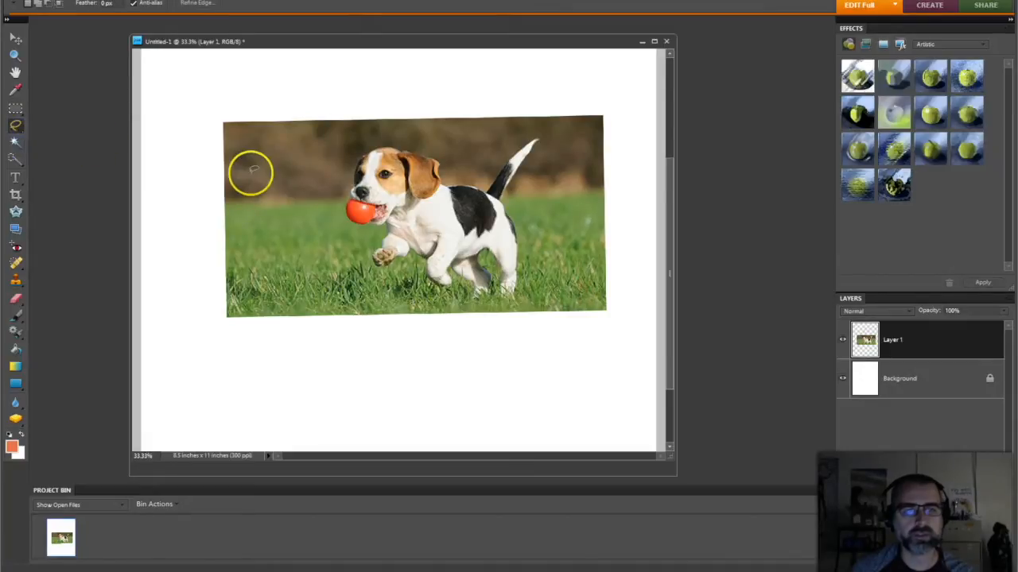
pyautogui.moveTo(278, 195); pyautogui.dragTo(306, 148)
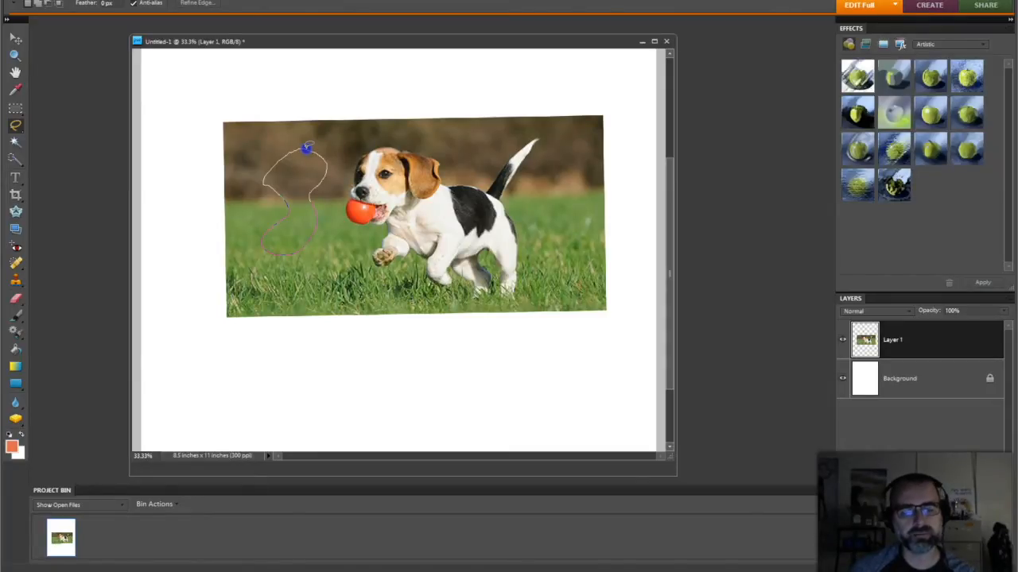
pyautogui.moveTo(306, 148); pyautogui.dragTo(307, 150)
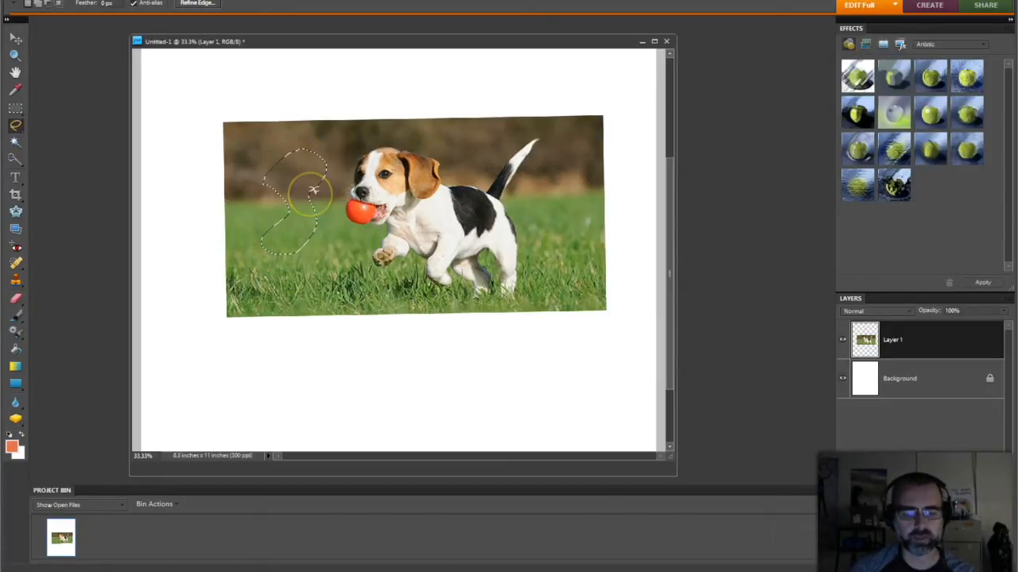
pyautogui.press('Delete')
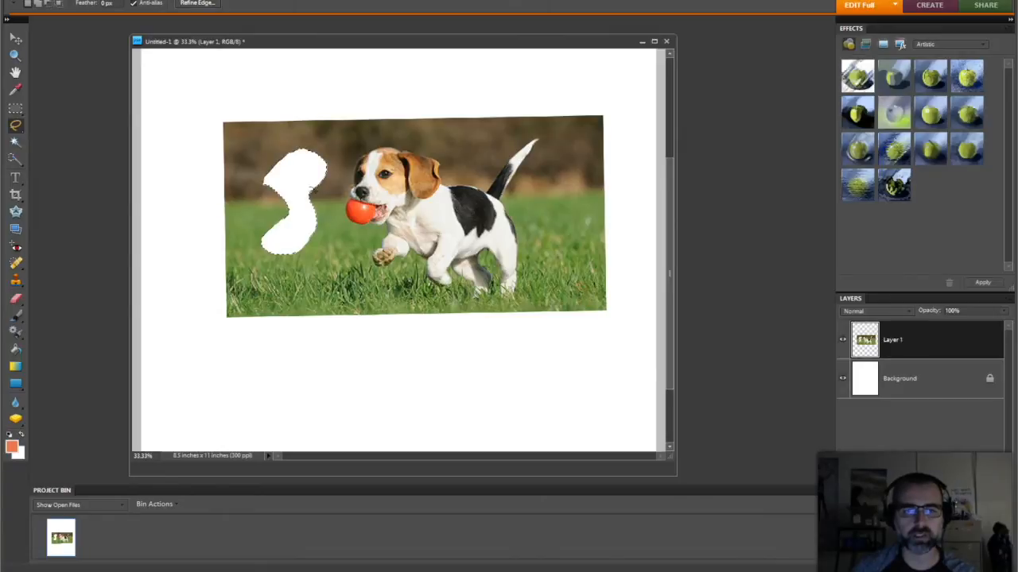
pyautogui.hotkey('ctrl', 'z')
pyautogui.click(313, 189)
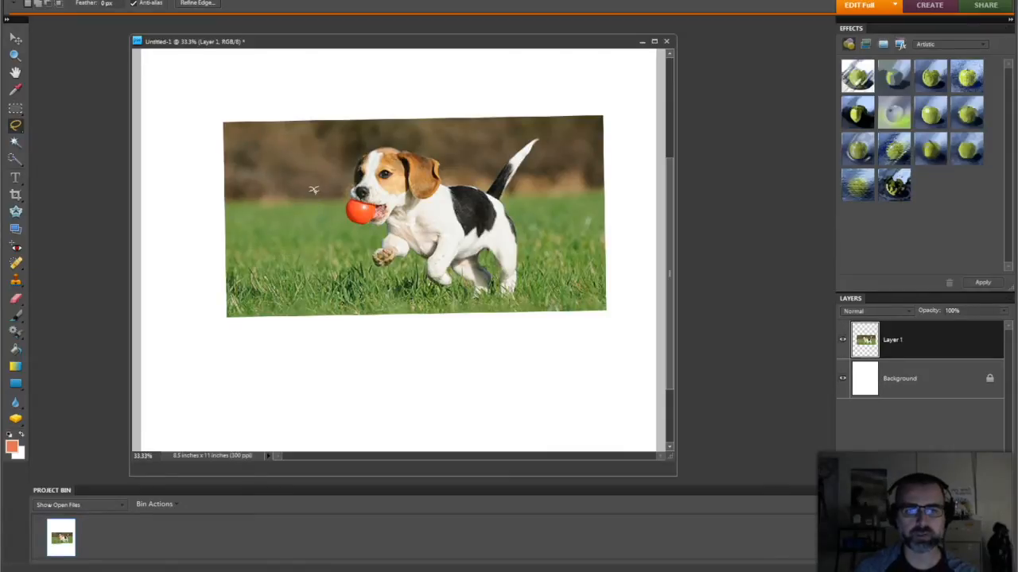
# - Draw a loose freehand Lasso selection around the whole puppy, including the red ball and tail
pyautogui.click(353, 175)
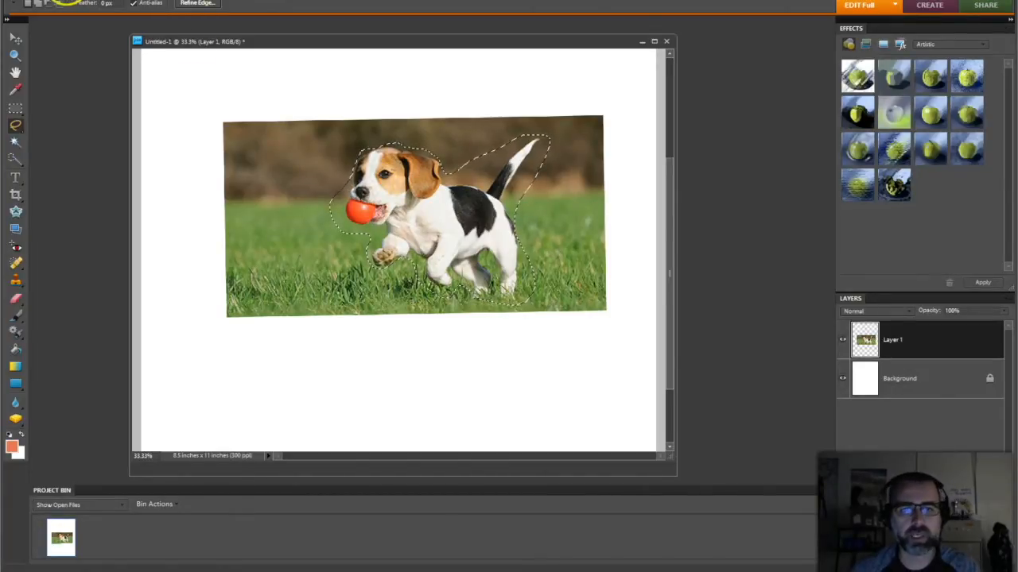
# - Cut the lassoed puppy out of the photo, paste it as its own layer and move it toward the photo's left edge
pyautogui.click(61, 2)
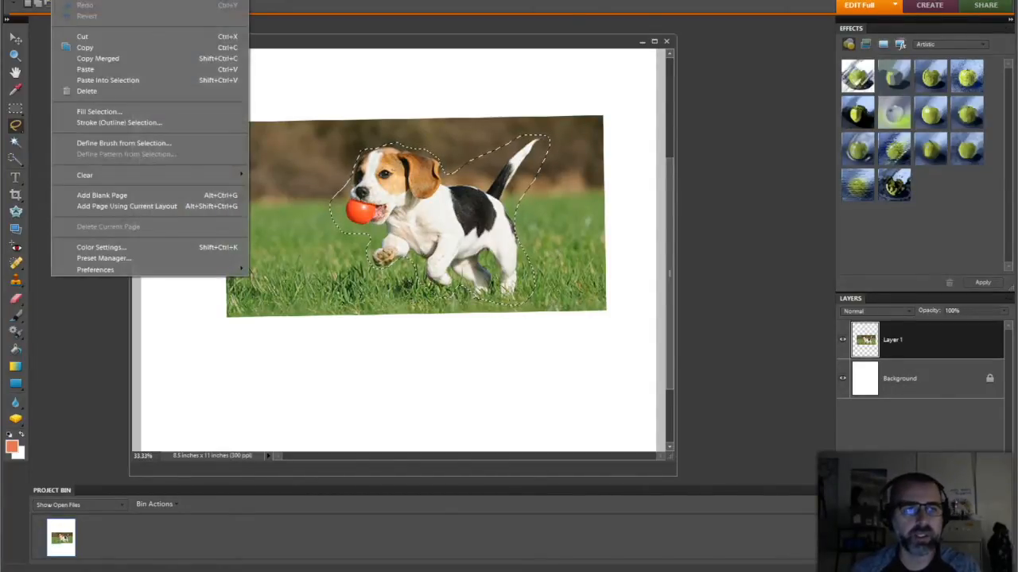
pyautogui.click(96, 37)
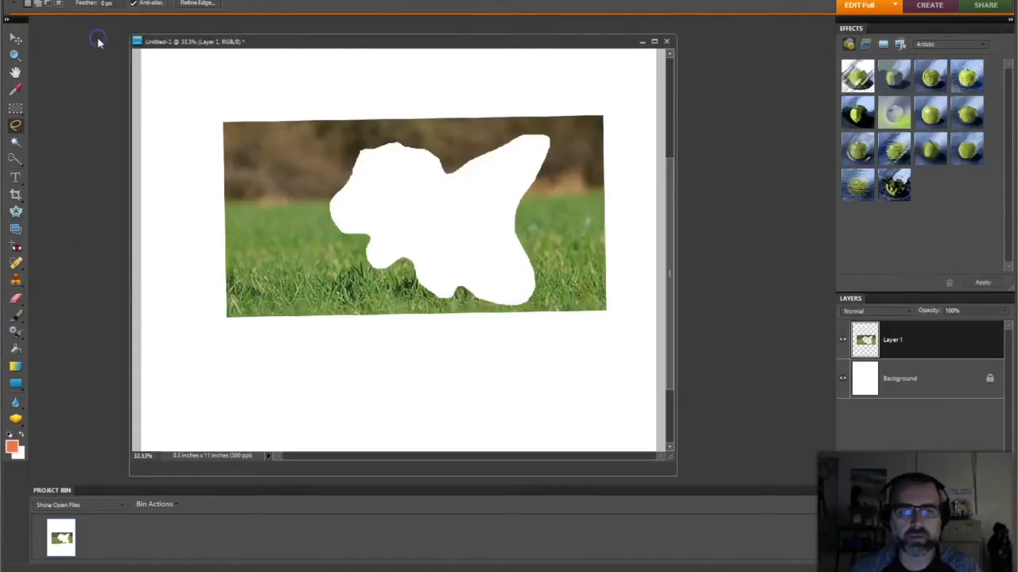
pyautogui.click(39, 1)
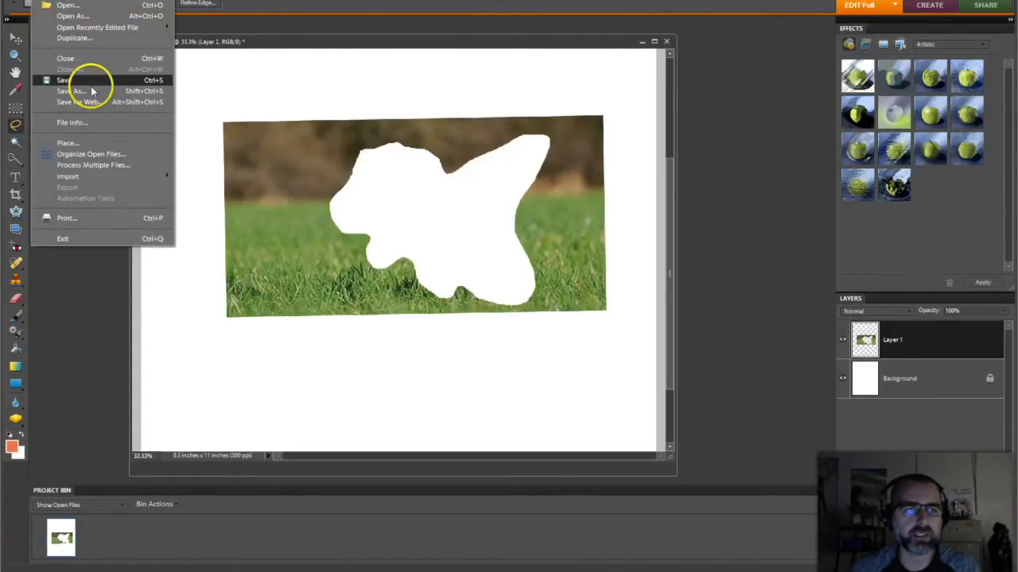
pyautogui.moveTo(61, 2)
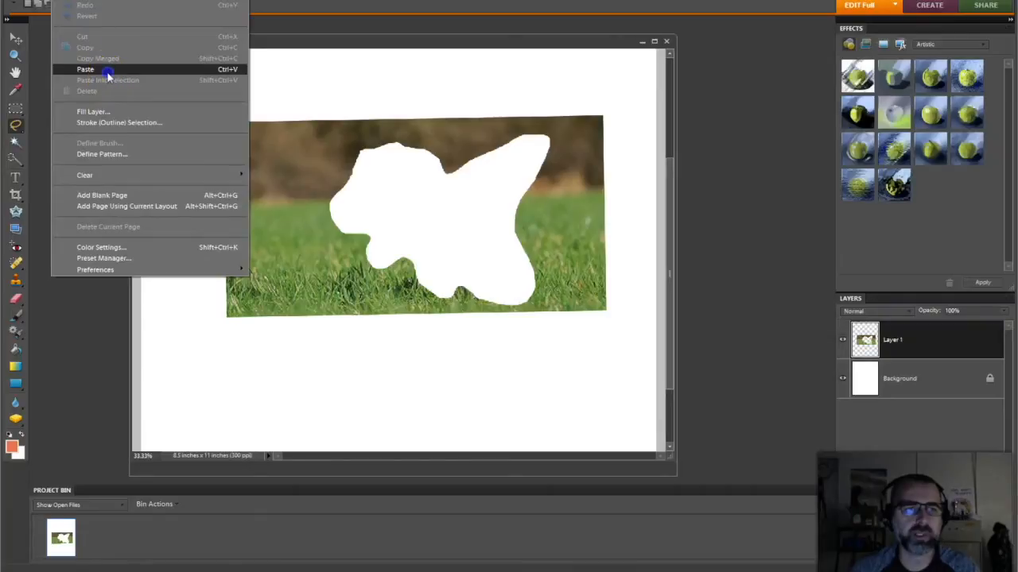
pyautogui.click(104, 71)
pyautogui.click(15, 38)
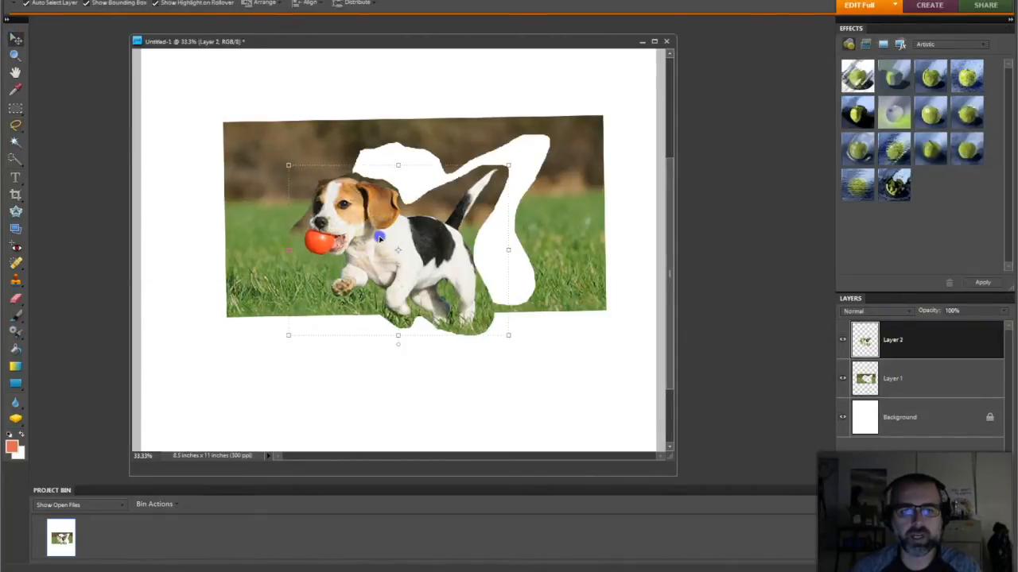
pyautogui.moveTo(379, 234); pyautogui.dragTo(282, 214)
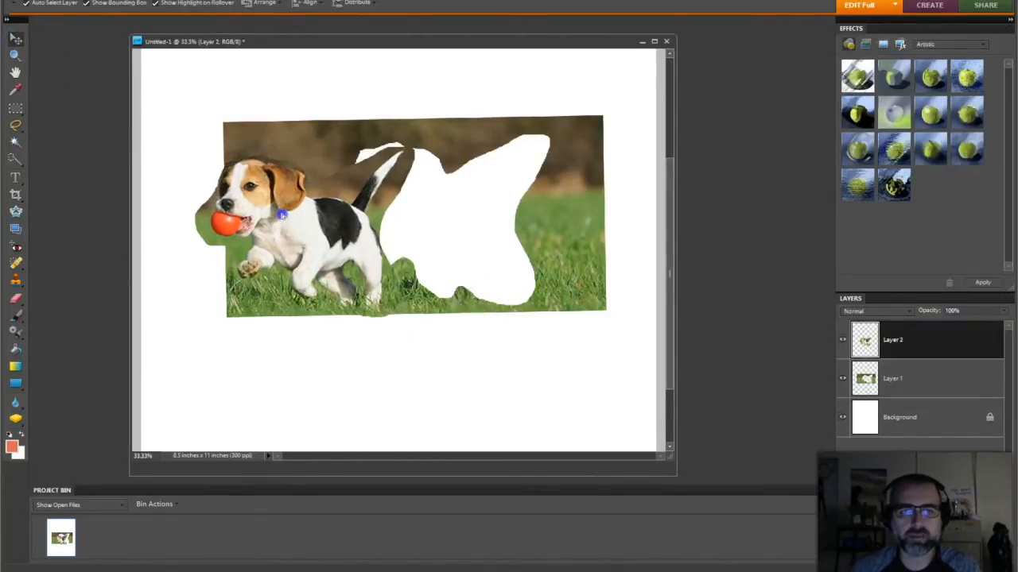
# - Delete Layer 1, which holds the leftover photo background around the cut-out
pyautogui.click(936, 377)
pyautogui.press('Delete')
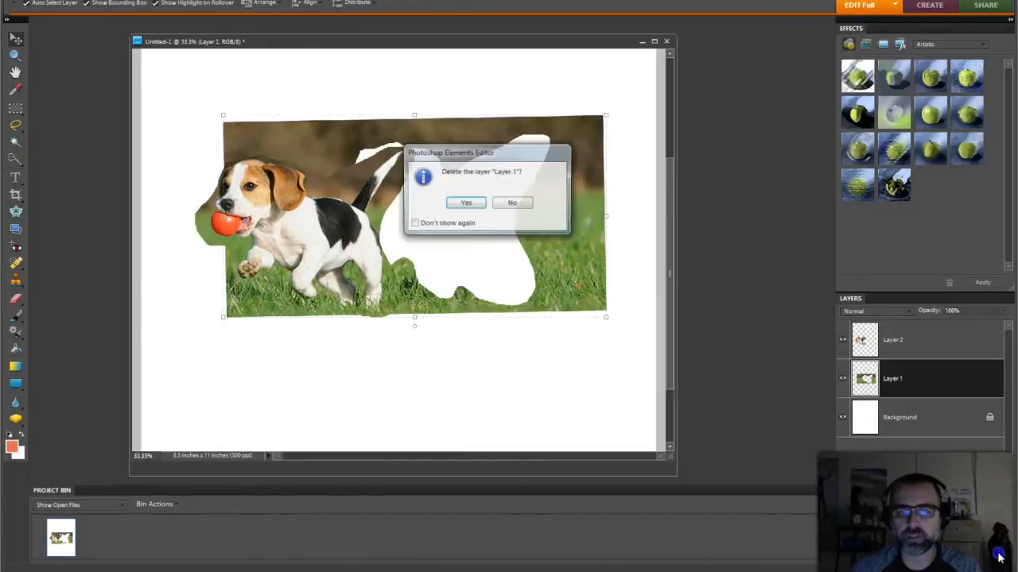
pyautogui.click(469, 203)
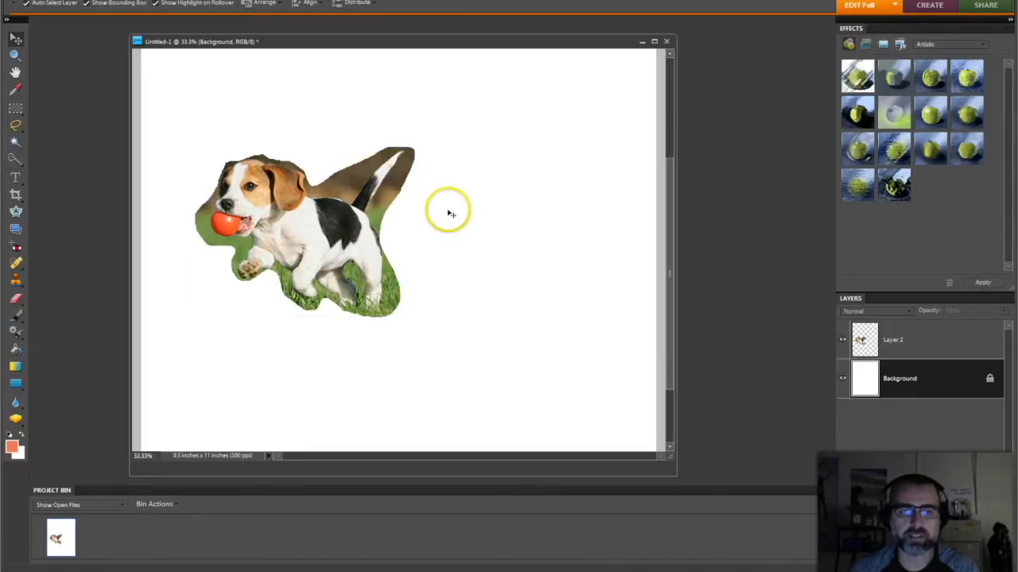
# - Undo the layer deletion, move, paste and cut, and deselect the lassoed puppy area
pyautogui.hotkey('ctrl', 'z')
pyautogui.hotkey('ctrl', 'z')
pyautogui.hotkey('ctrl', 'z')
pyautogui.hotkey('ctrl', 'z')
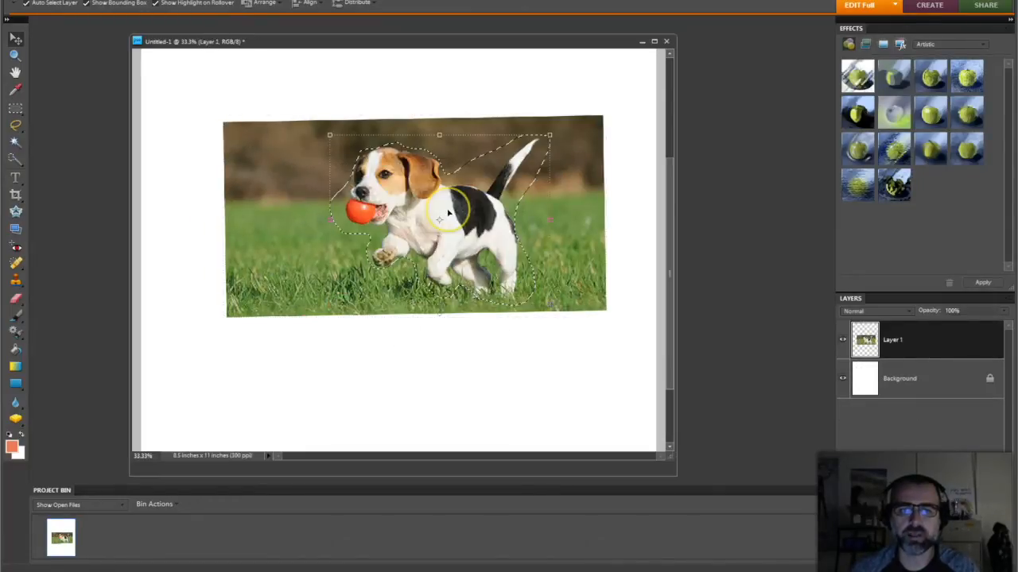
pyautogui.hotkey('ctrl', 'd')
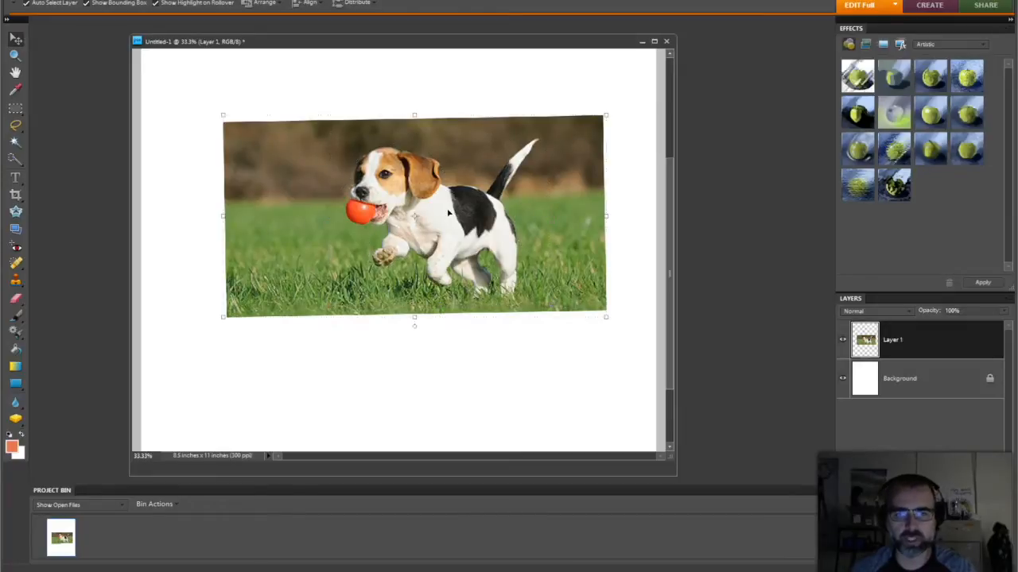
# - Start a Magnetic Lasso outline at the top of the puppy's head and trace it over the ear, back and up the tail
pyautogui.click(16, 126)
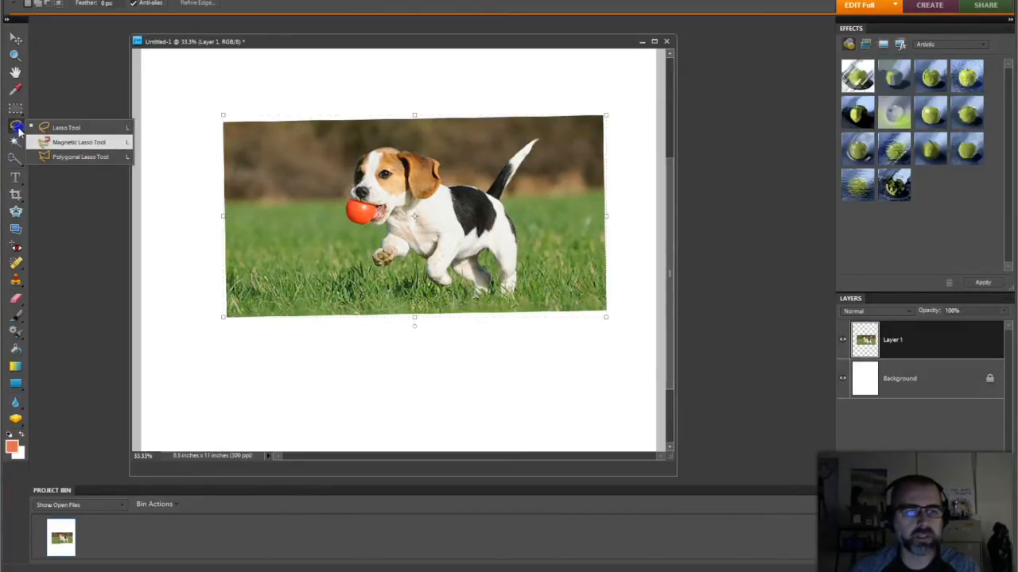
pyautogui.click(79, 142)
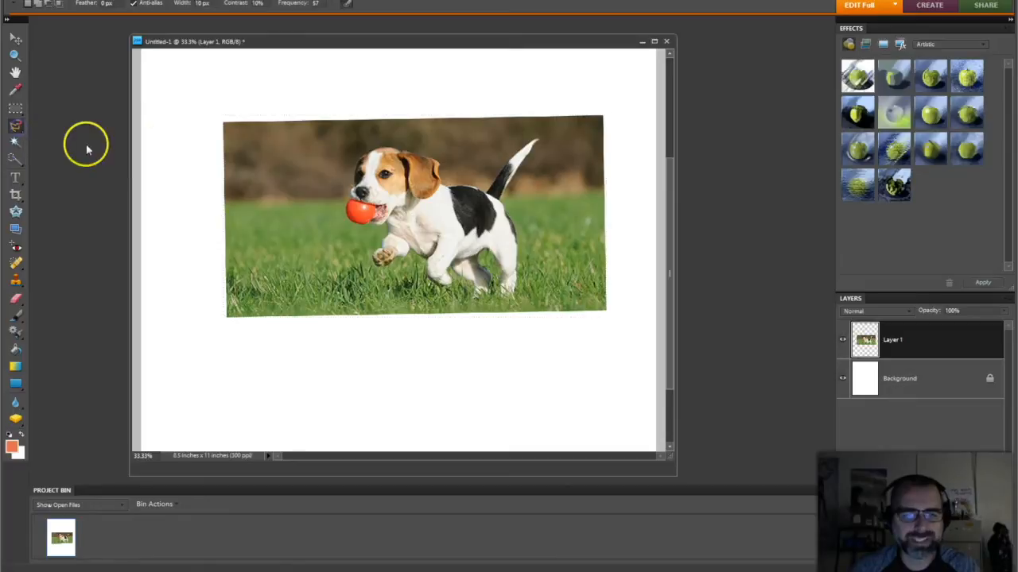
pyautogui.click(374, 145)
pyautogui.click(391, 139)
pyautogui.click(409, 150)
pyautogui.click(433, 153)
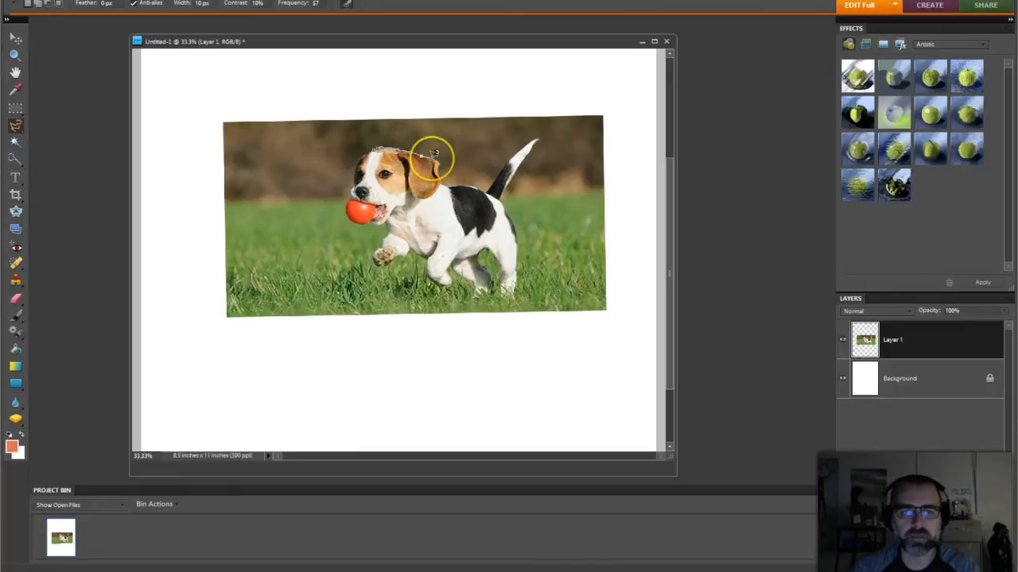
pyautogui.click(447, 172)
pyautogui.click(474, 177)
pyautogui.click(496, 175)
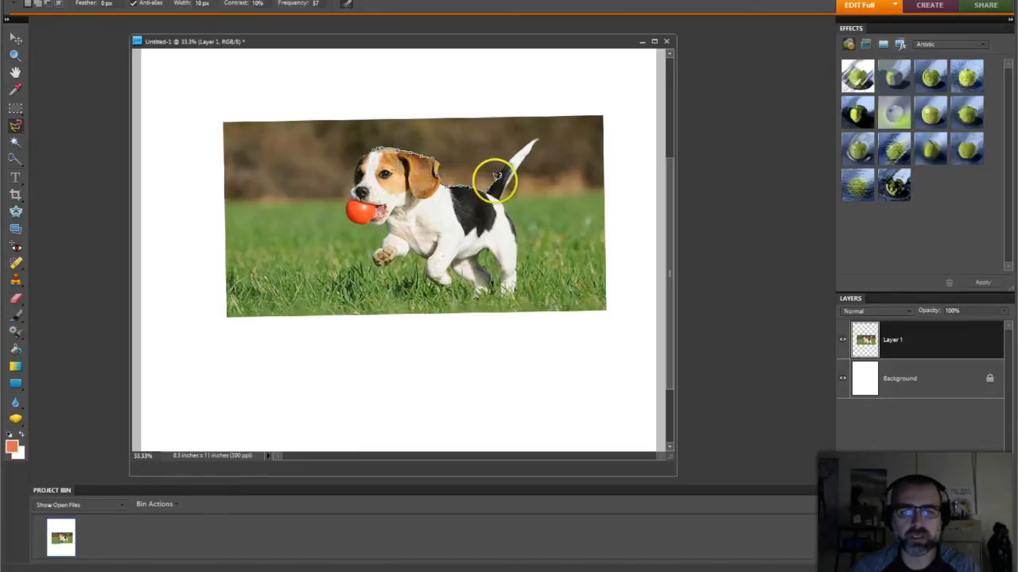
pyautogui.click(518, 150)
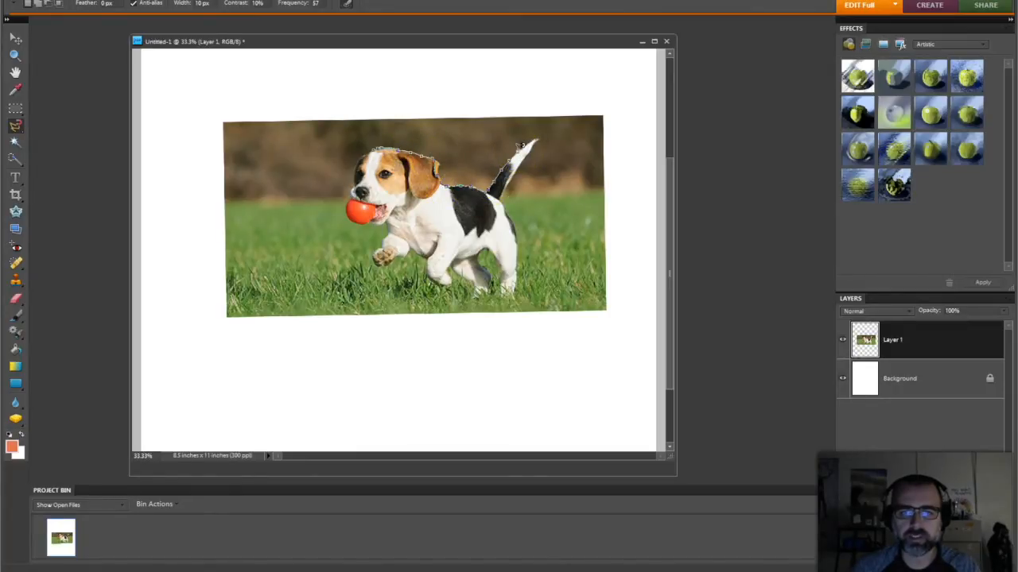
# - Continue the magnetic outline down the tail, hind leg and along the paws, removing the stray anchor points below the photo
pyautogui.click(516, 168)
pyautogui.click(506, 193)
pyautogui.click(511, 216)
pyautogui.click(518, 246)
pyautogui.click(516, 274)
pyautogui.click(499, 297)
pyautogui.click(482, 363)
pyautogui.click(437, 399)
pyautogui.click(437, 398)
pyautogui.press('BackSpace')
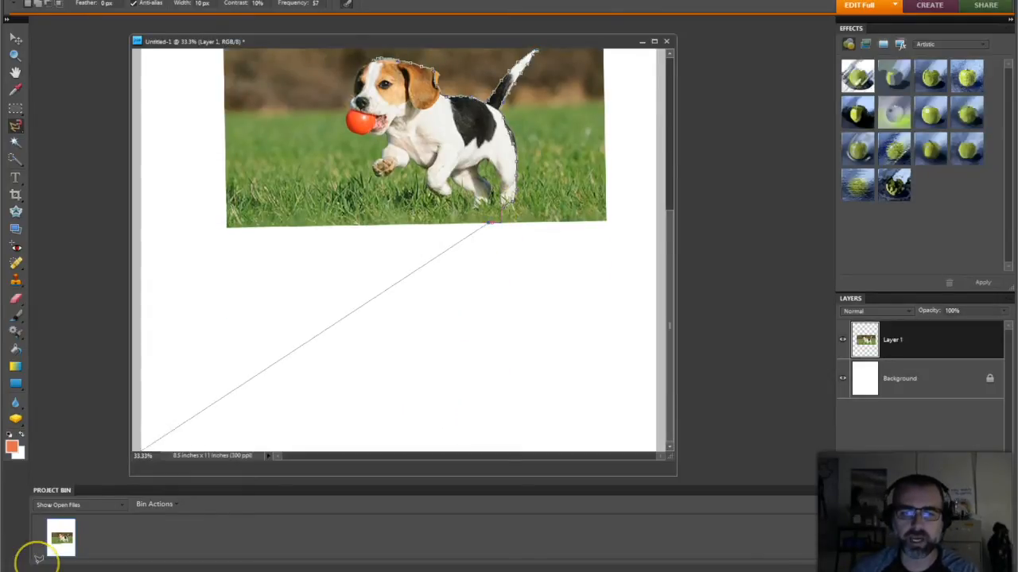
pyautogui.press('BackSpace')
pyautogui.press('BackSpace')
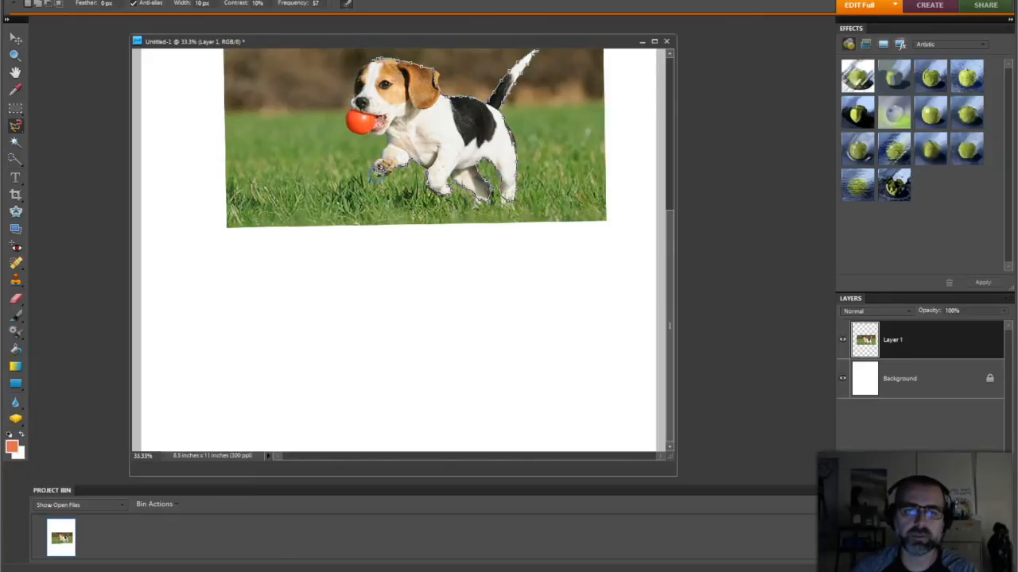
# - Trace the magnetic outline around the red ball and the puppy's face back to the head, and close the selection
pyautogui.click(349, 130)
pyautogui.click(346, 95)
pyautogui.click(357, 72)
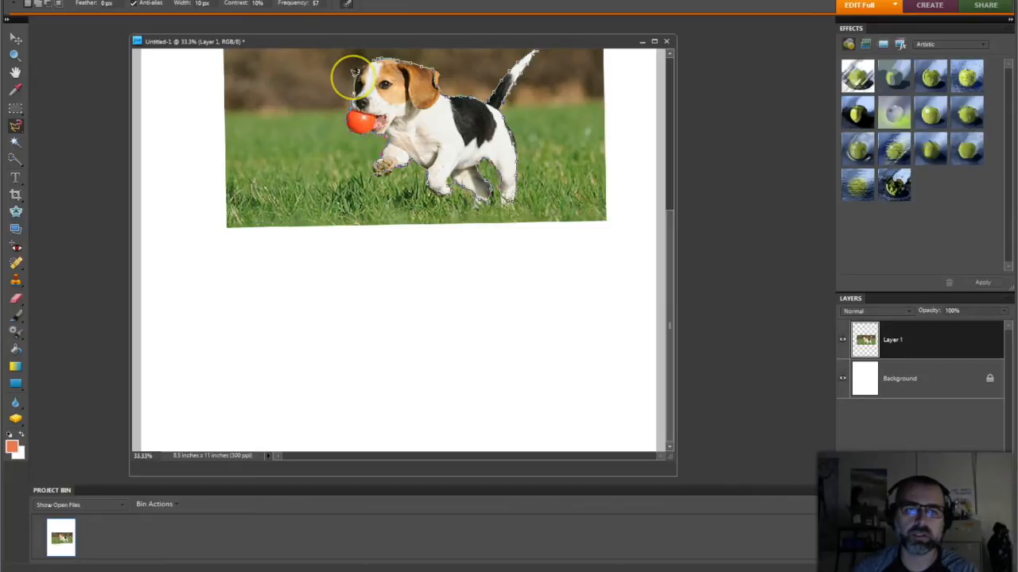
pyautogui.click(373, 57)
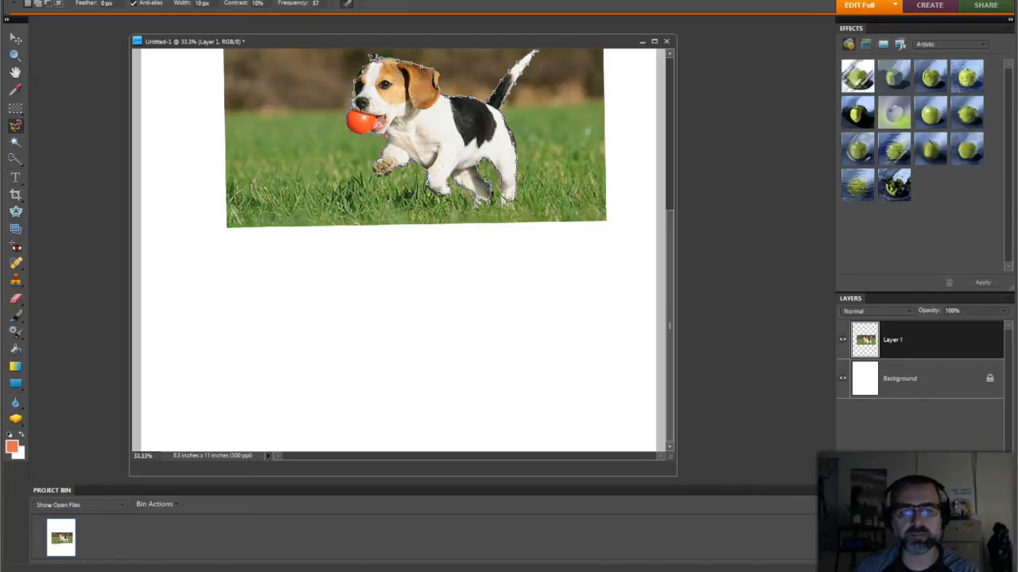
pyautogui.click(432, 183)
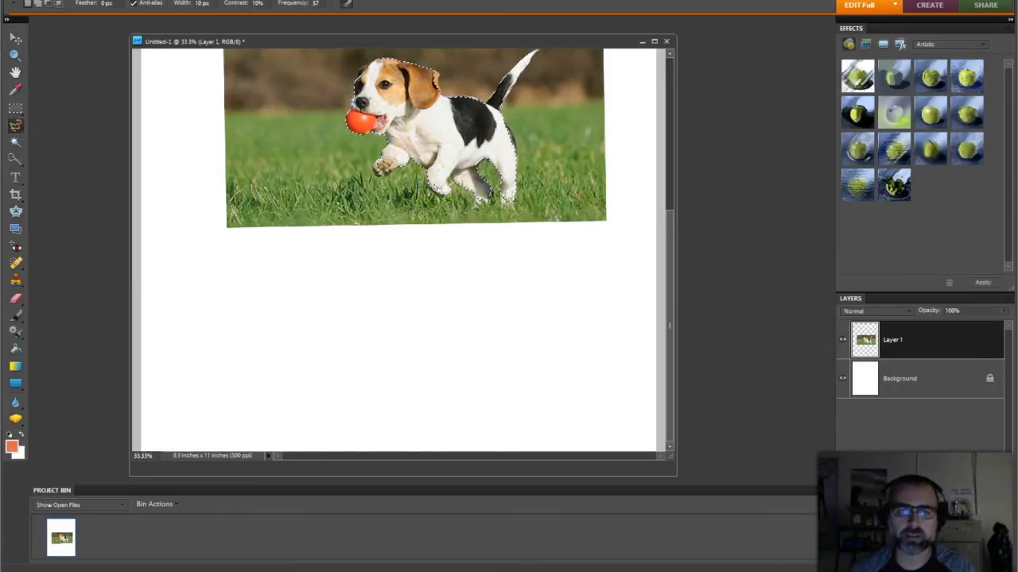
# - Cut the magnetically selected puppy, paste it as its own layer and select the photo layer beneath it
pyautogui.click(62, 0)
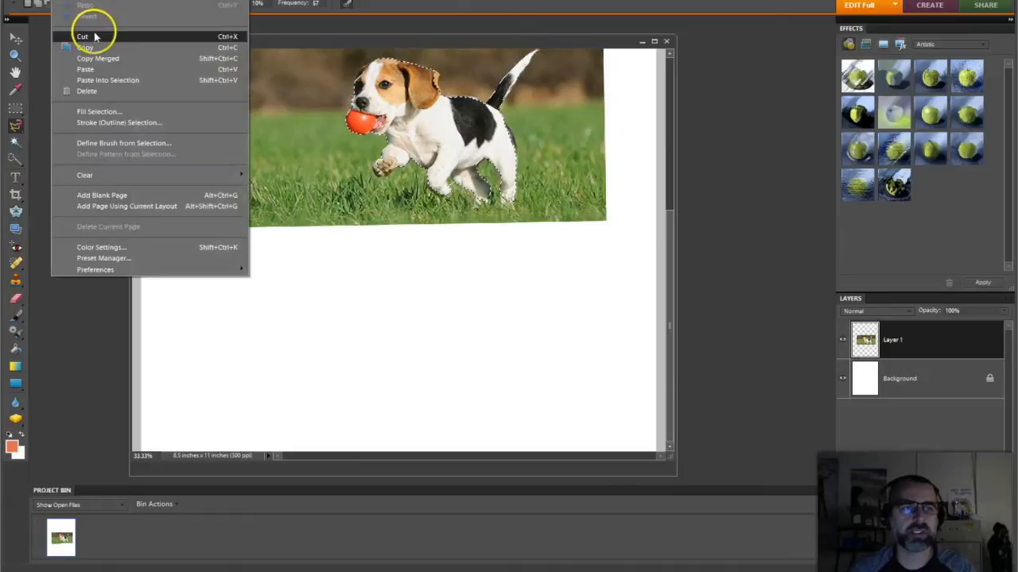
pyautogui.click(93, 34)
pyautogui.click(62, 0)
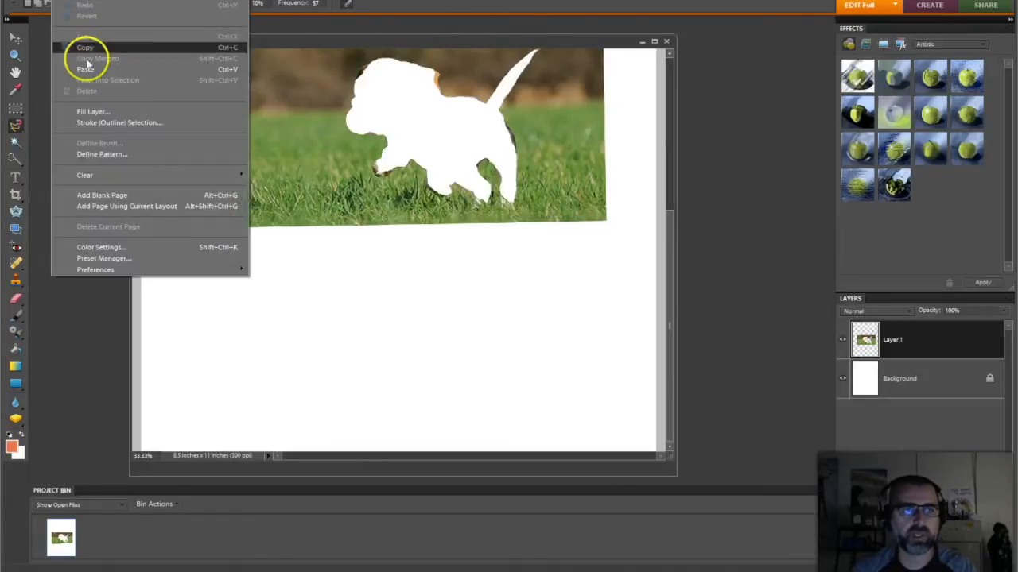
pyautogui.click(95, 68)
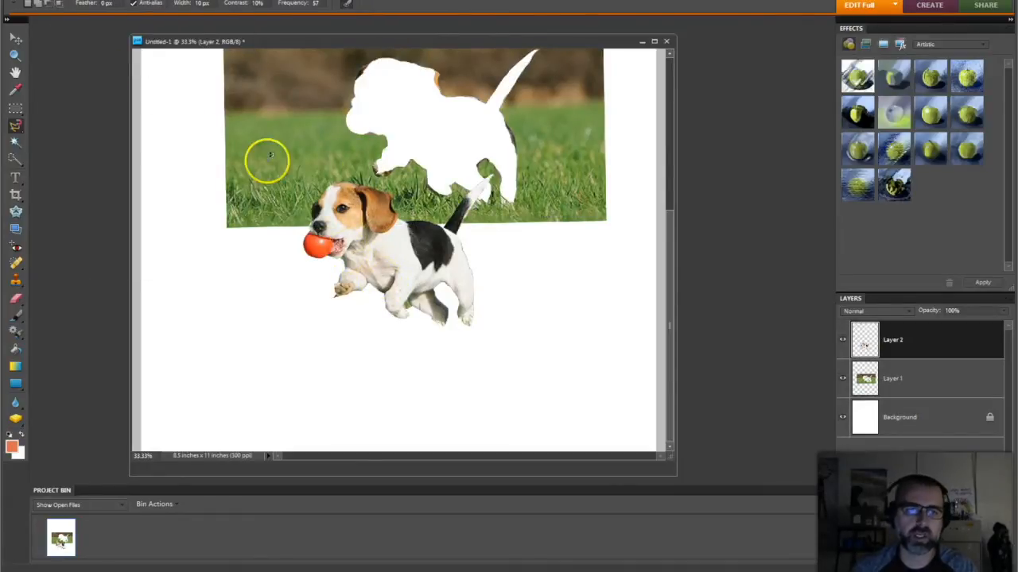
pyautogui.click(927, 378)
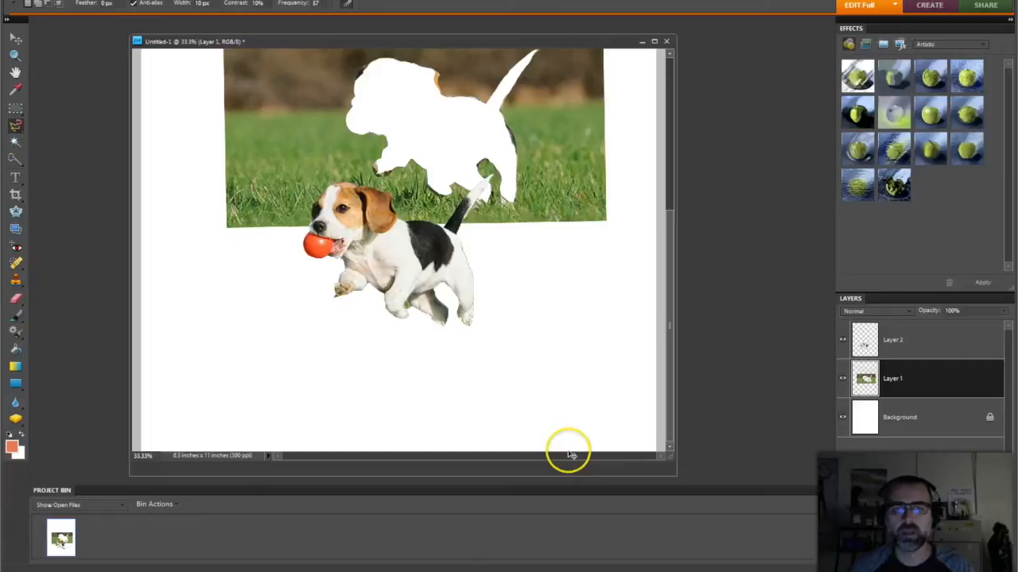
# - Undo the paste and cut of the magnetically selected puppy
pyautogui.hotkey('ctrl', 'z')
pyautogui.hotkey('ctrl', 'z')
pyautogui.hotkey('ctrl', 'z')
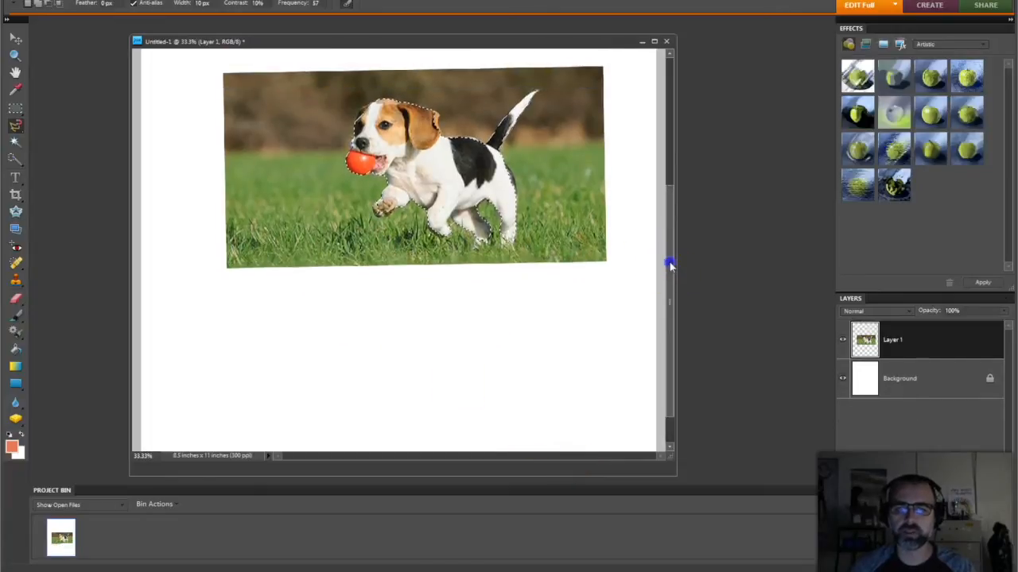
pyautogui.moveTo(670, 266); pyautogui.dragTo(661, 204)
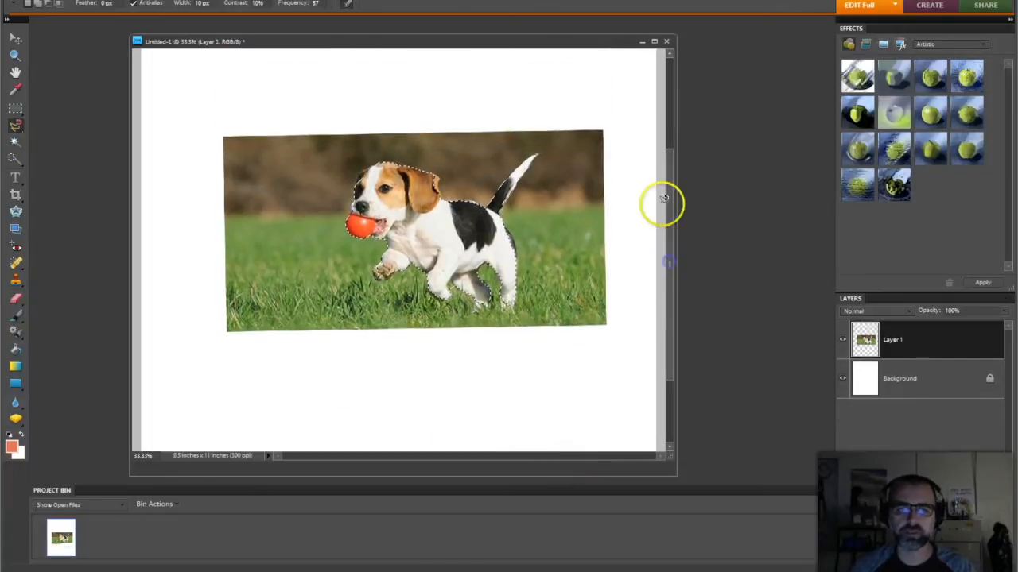
# - Clear the puppy selection, try the Polygonal Lasso on a five-sided background area in front of the puppy, and deselect it
pyautogui.click(18, 127)
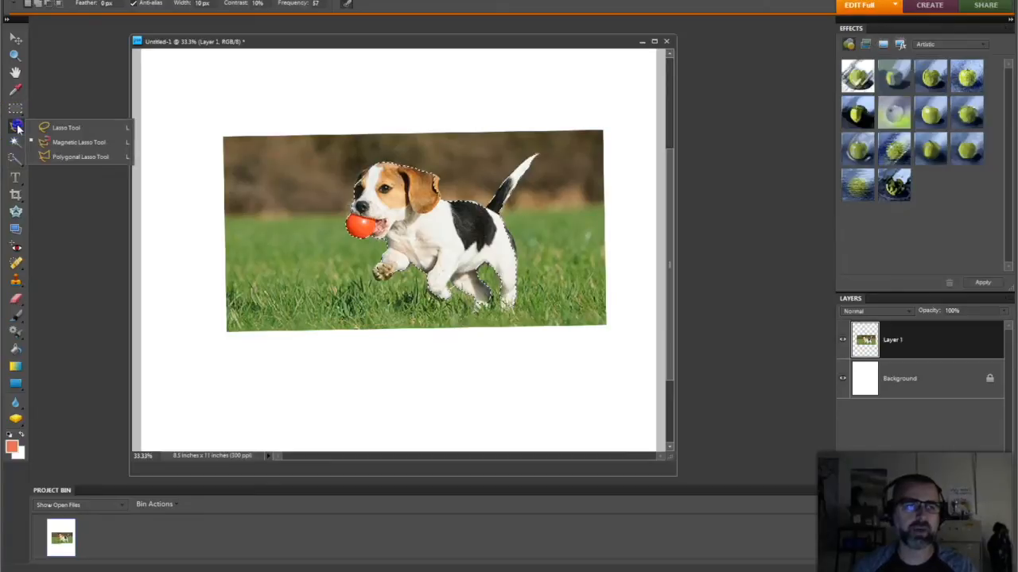
pyautogui.click(80, 157)
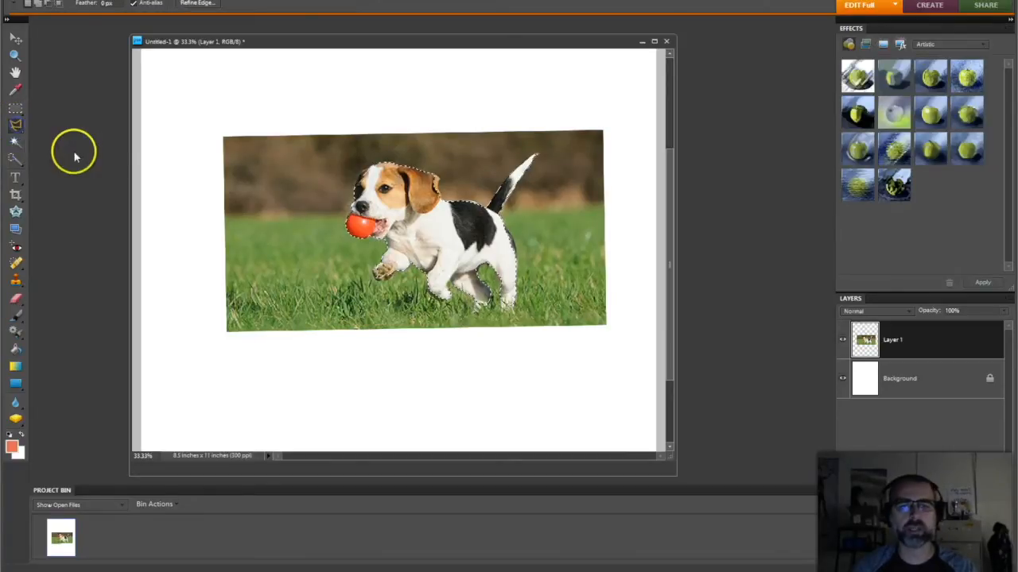
pyautogui.hotkey('ctrl', 'd')
pyautogui.click(271, 179)
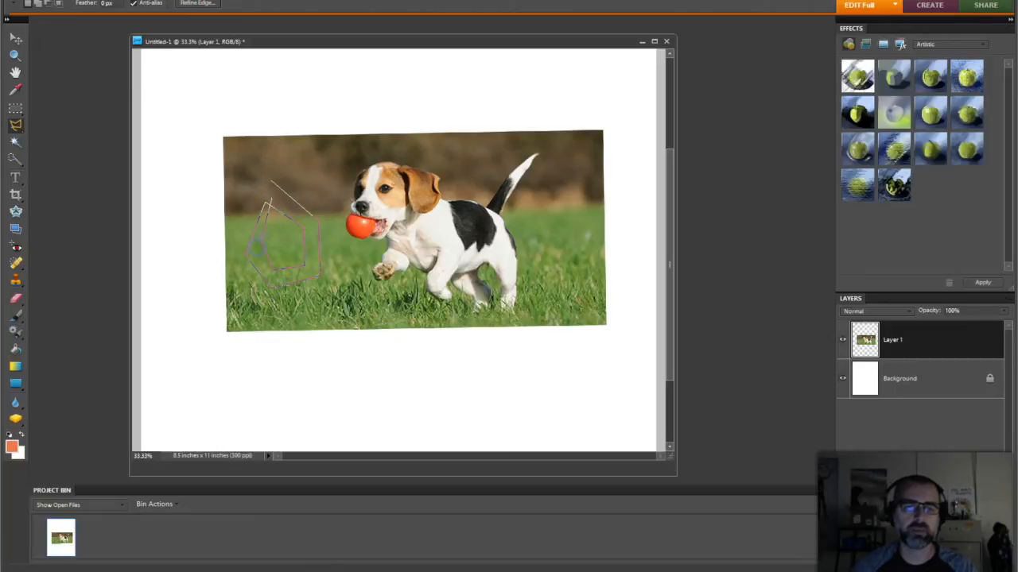
pyautogui.doubleClick(323, 273)
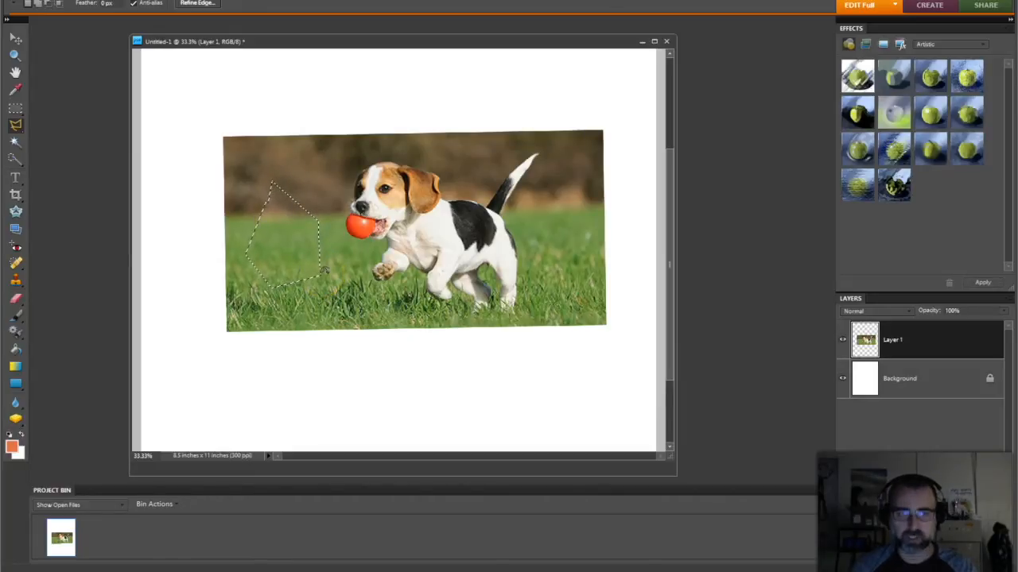
pyautogui.hotkey('ctrl', 'd')
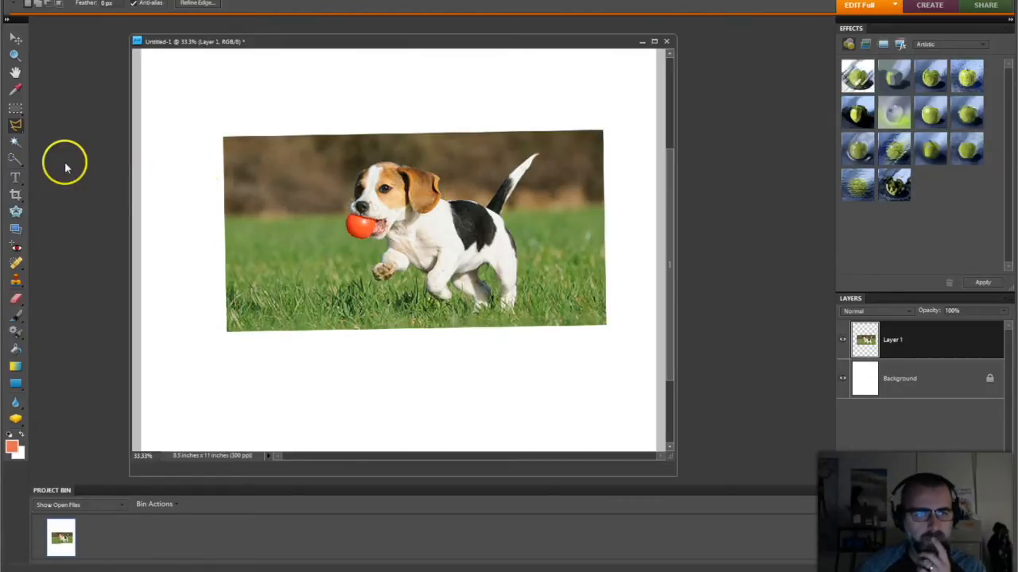
# - Select the brown background above the grass with the Magic Wand and delete it, and do the same with the green grass
pyautogui.click(16, 141)
pyautogui.click(260, 174)
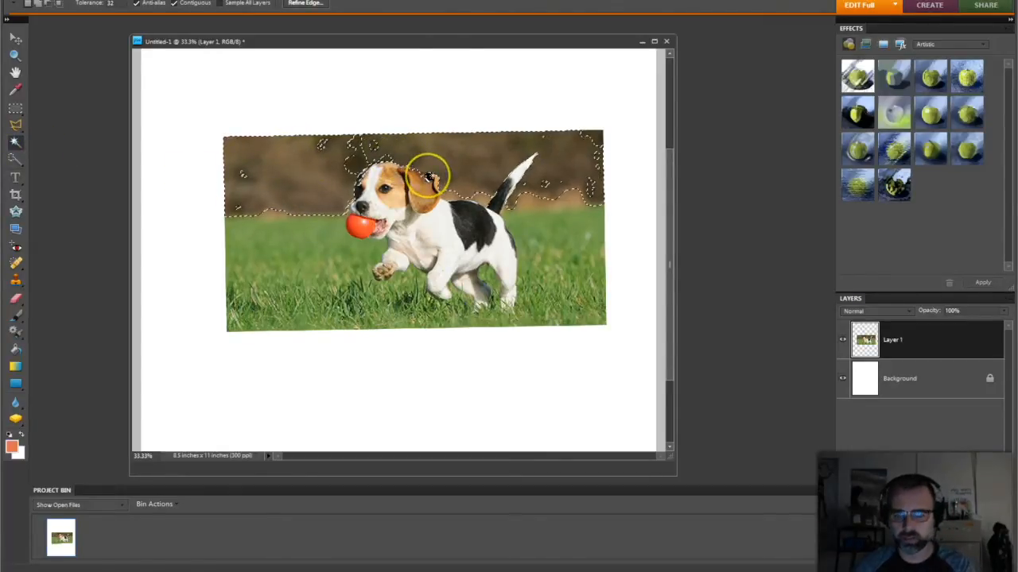
pyautogui.press('Delete')
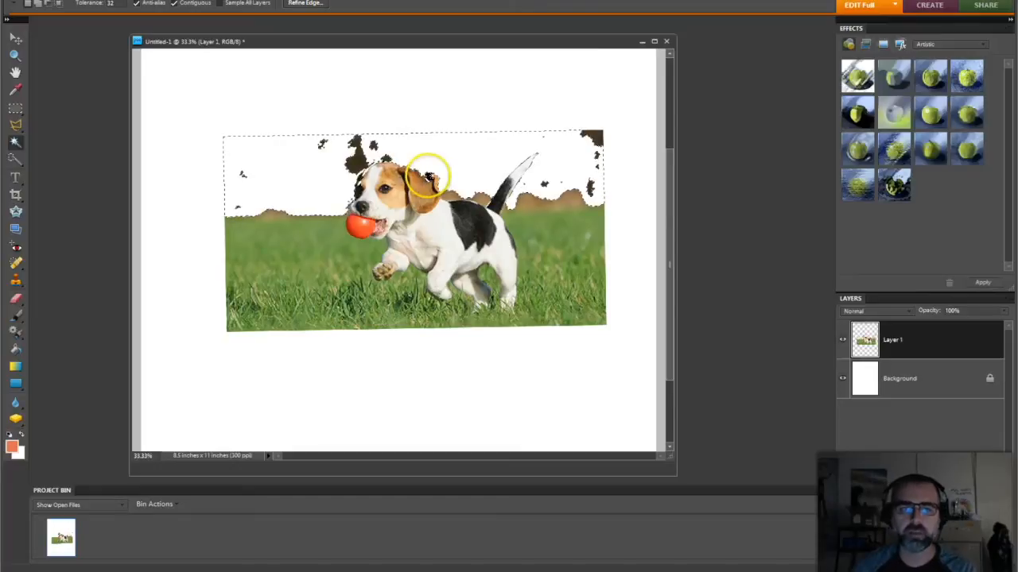
pyautogui.click(323, 248)
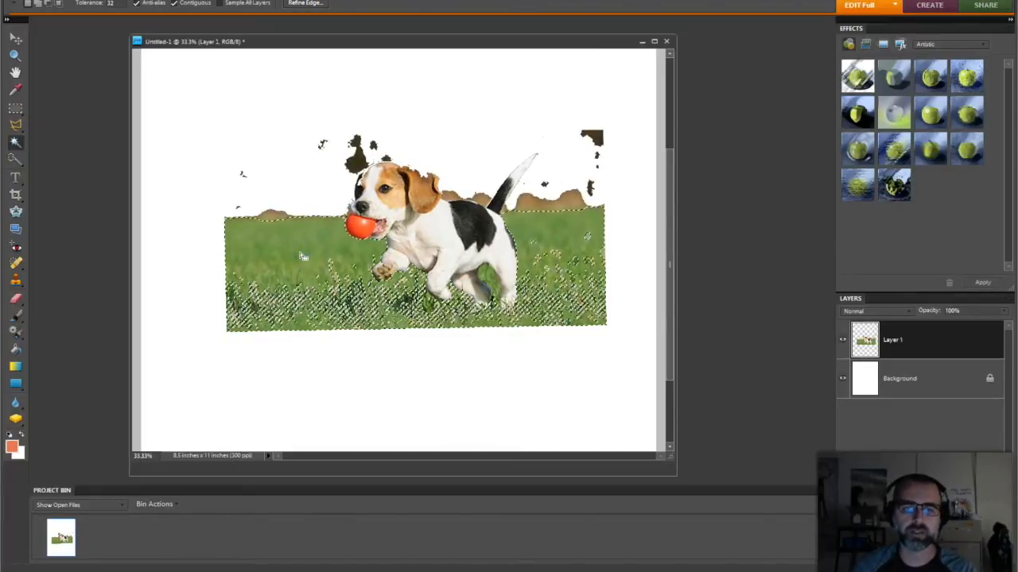
pyautogui.press('Delete')
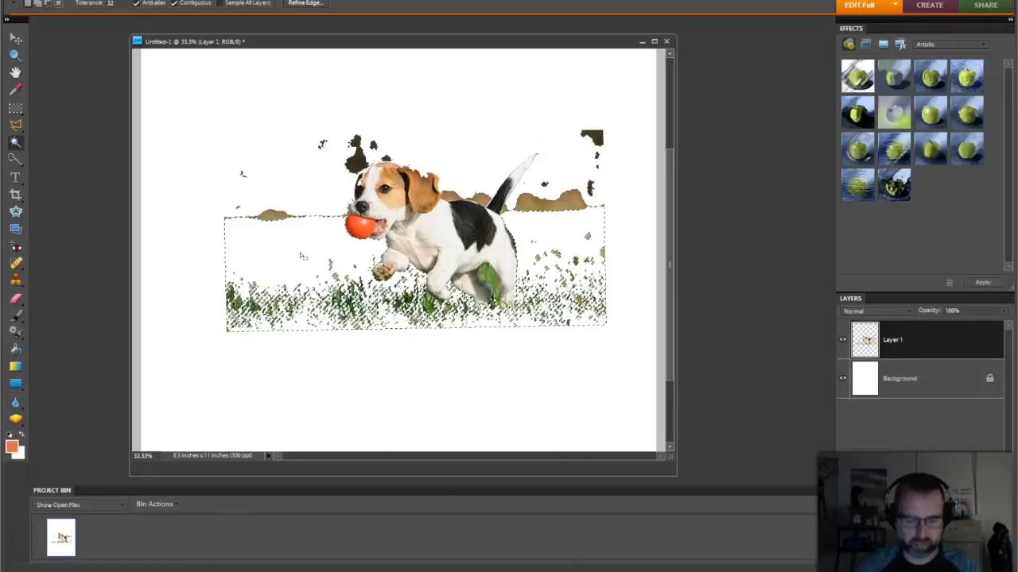
# - Undo the Magic Wand deletions of the brown background and green grass, and clear the selection
pyautogui.hotkey('ctrl', 'z')
pyautogui.hotkey('ctrl', 'z')
pyautogui.hotkey('ctrl', 'z')
pyautogui.hotkey('ctrl', 'd')
# - Try the Quick Selection Tool on the background in front of the puppy, and deselect the area
pyautogui.click(18, 162)
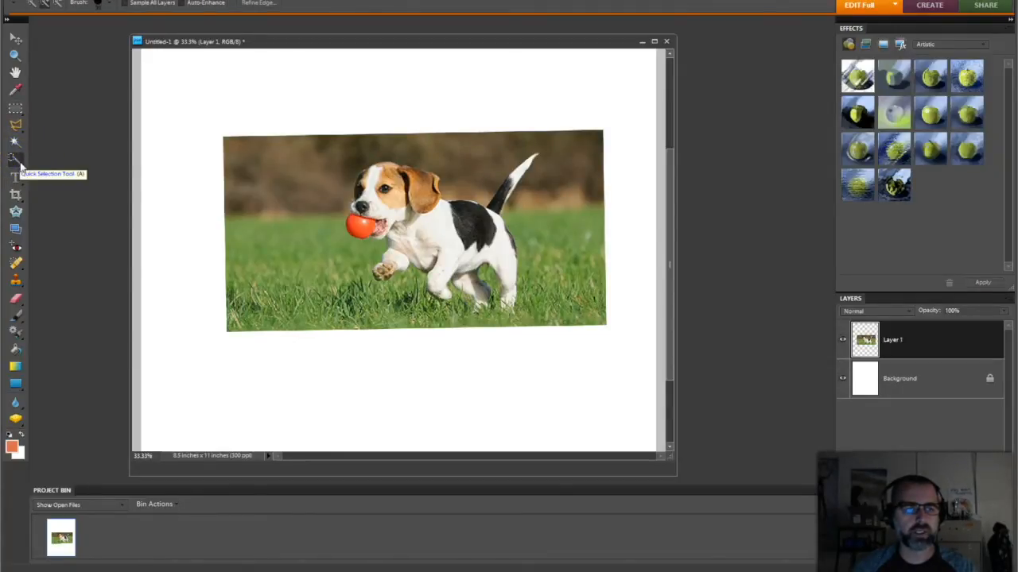
pyautogui.click(307, 183)
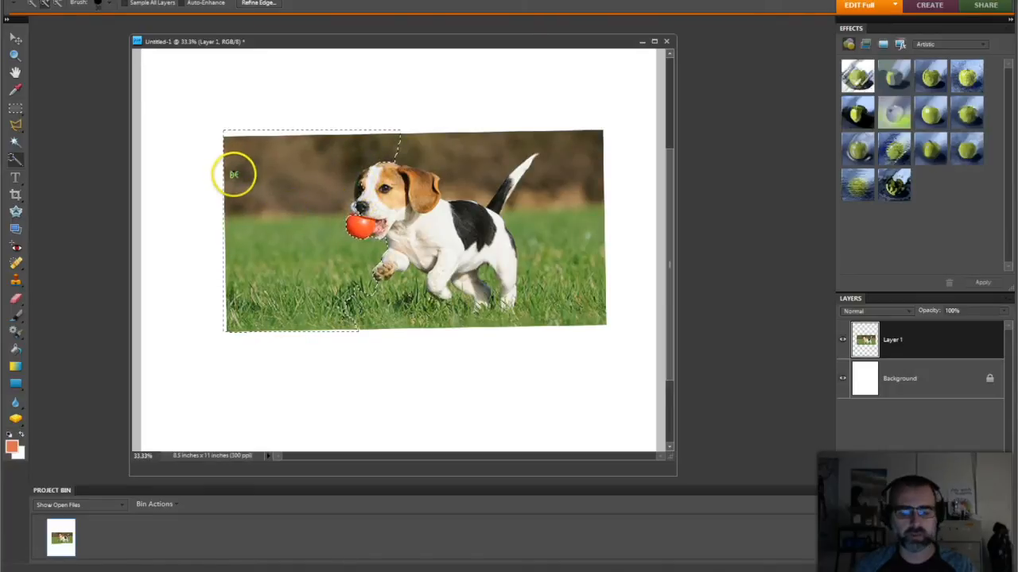
pyautogui.hotkey('ctrl', 'd')
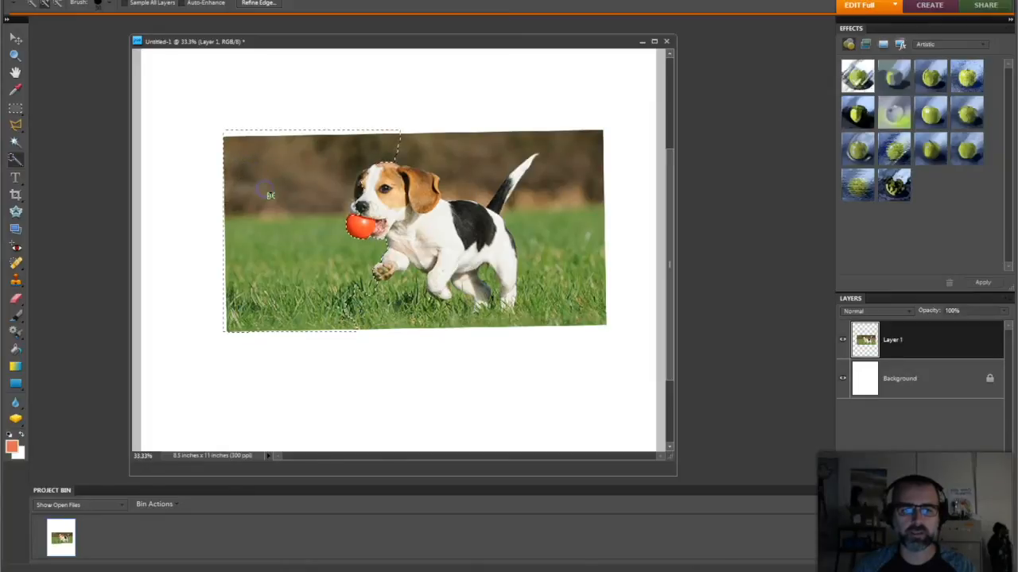
pyautogui.moveTo(267, 193); pyautogui.dragTo(353, 205)
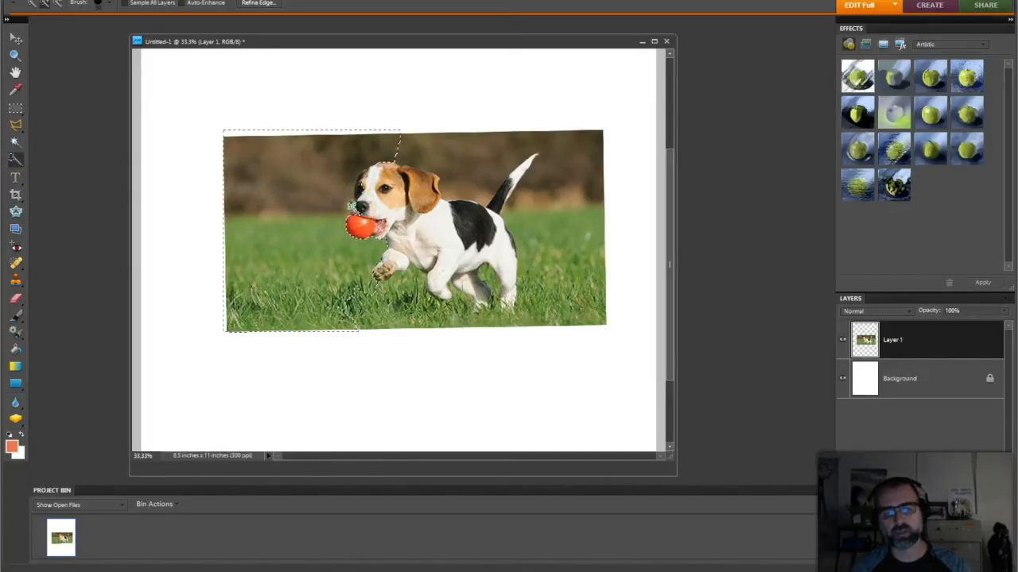
pyautogui.hotkey('ctrl', 'd')
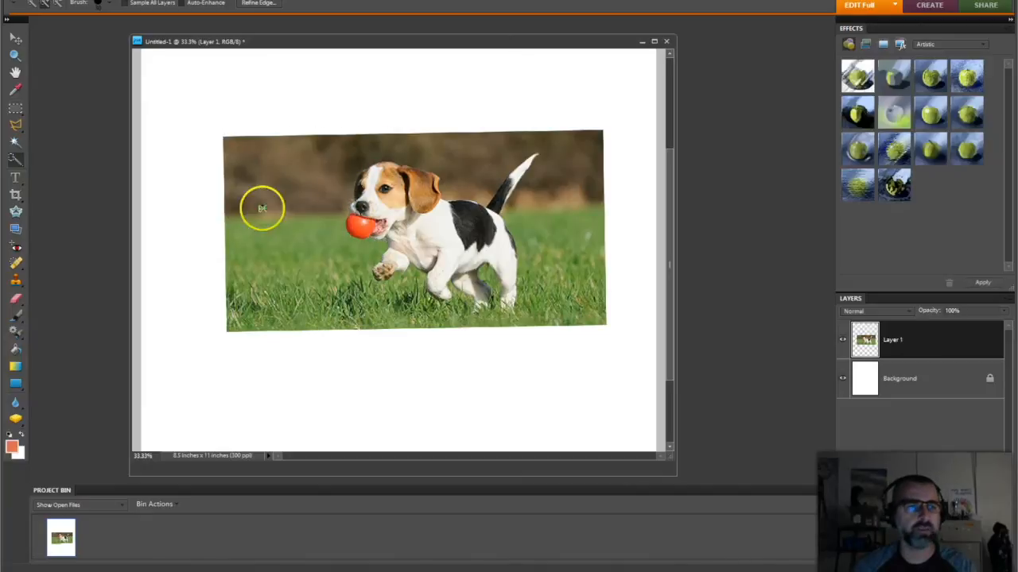
# - Rub out zigzag strokes in the background in front of the puppy with the 31 px Eraser Tool
pyautogui.click(16, 301)
pyautogui.moveTo(254, 237); pyautogui.dragTo(250, 192)
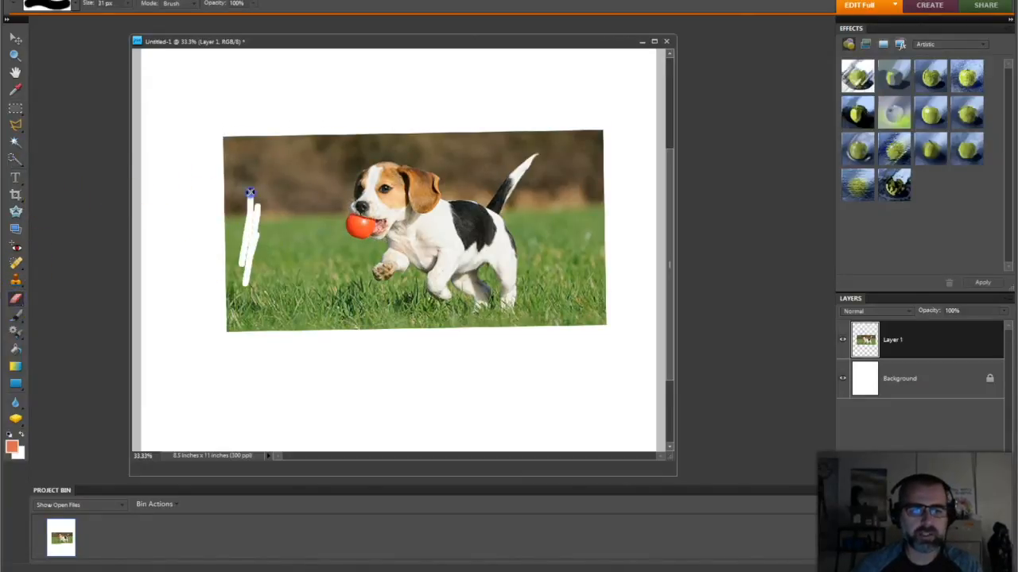
pyautogui.moveTo(232, 269); pyautogui.dragTo(292, 247)
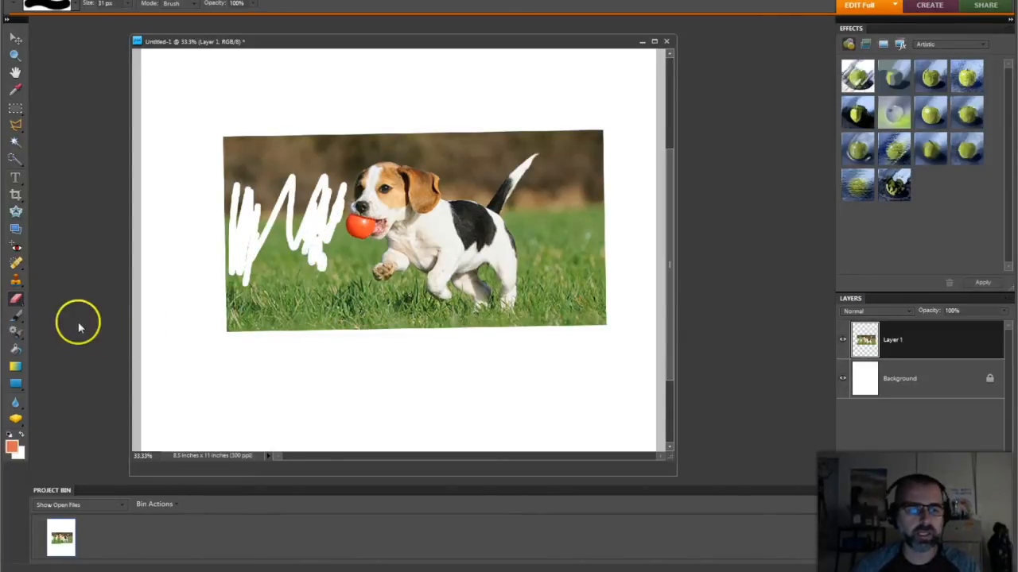
# - Remove the brown background and green grass around the puppy with the Magic Eraser Tool at tolerance 32
pyautogui.click(20, 302)
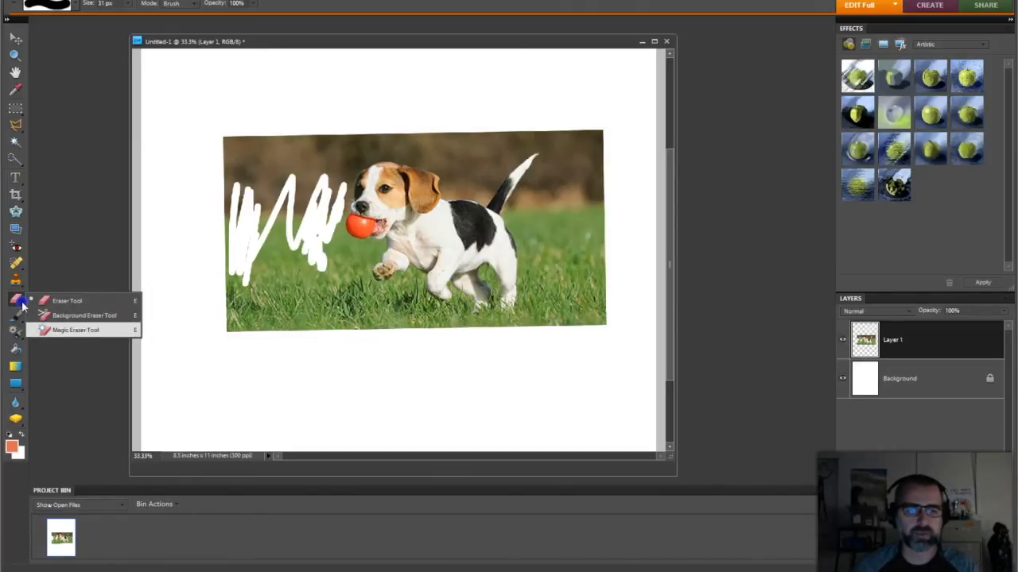
pyautogui.click(71, 330)
pyautogui.click(266, 163)
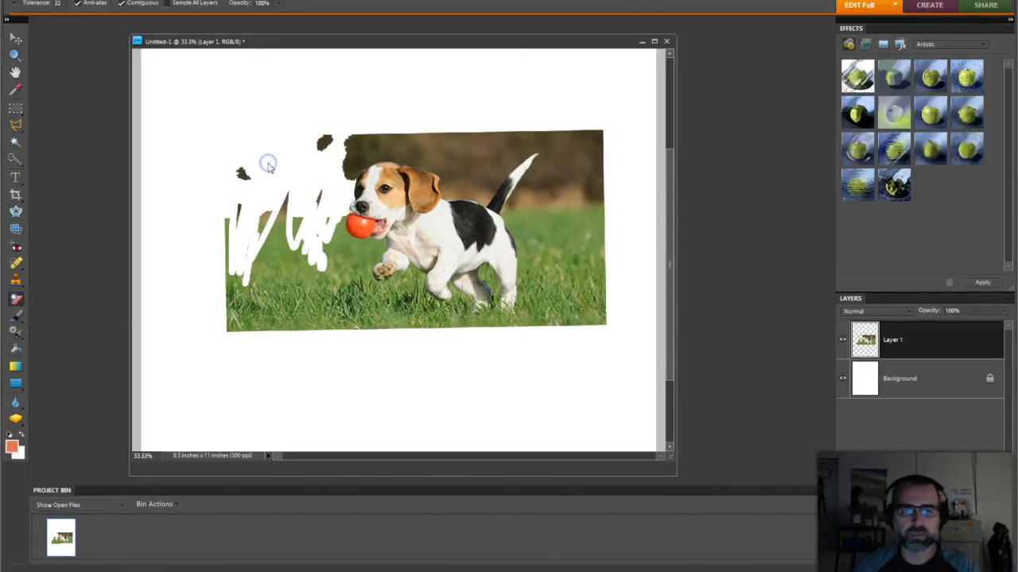
pyautogui.click(291, 295)
pyautogui.click(486, 158)
pyautogui.click(405, 270)
pyautogui.click(357, 150)
pyautogui.click(354, 305)
# - Clean up leftover dark background specks above and in front of the puppy with the regular Eraser Tool
pyautogui.click(19, 302)
pyautogui.click(64, 301)
pyautogui.click(329, 140)
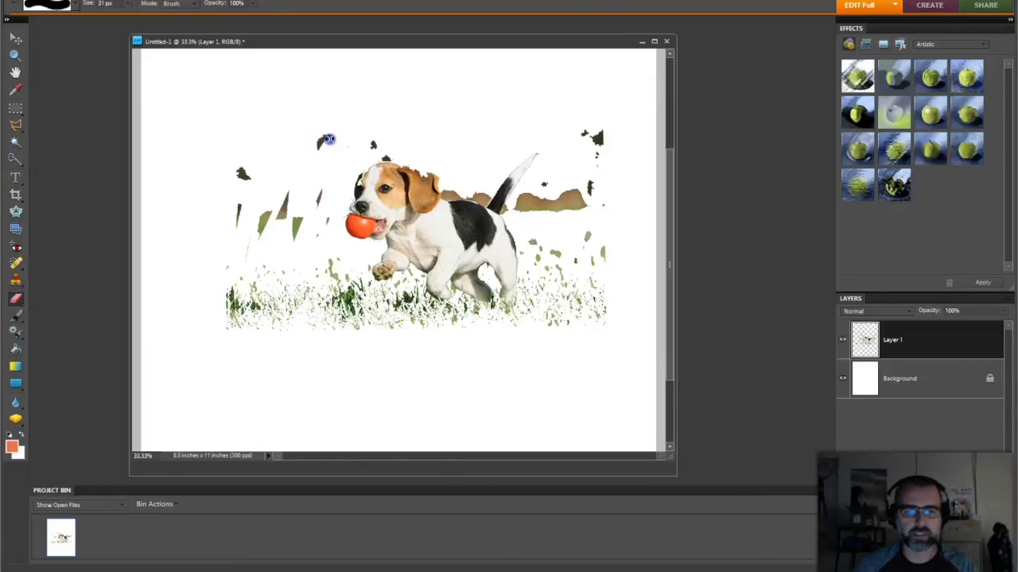
pyautogui.click(318, 173)
pyautogui.click(291, 195)
# - Undo all the Eraser and Magic Eraser edits to restore the complete puppy photo
pyautogui.hotkey('ctrl', 'z')
pyautogui.hotkey('ctrl', 'z')
pyautogui.hotkey('ctrl', 'z')
pyautogui.hotkey('ctrl', 'z')
pyautogui.hotkey('ctrl', 'z')
pyautogui.hotkey('ctrl', 'z')
pyautogui.hotkey('ctrl', 'z')
pyautogui.hotkey('ctrl', 'z')
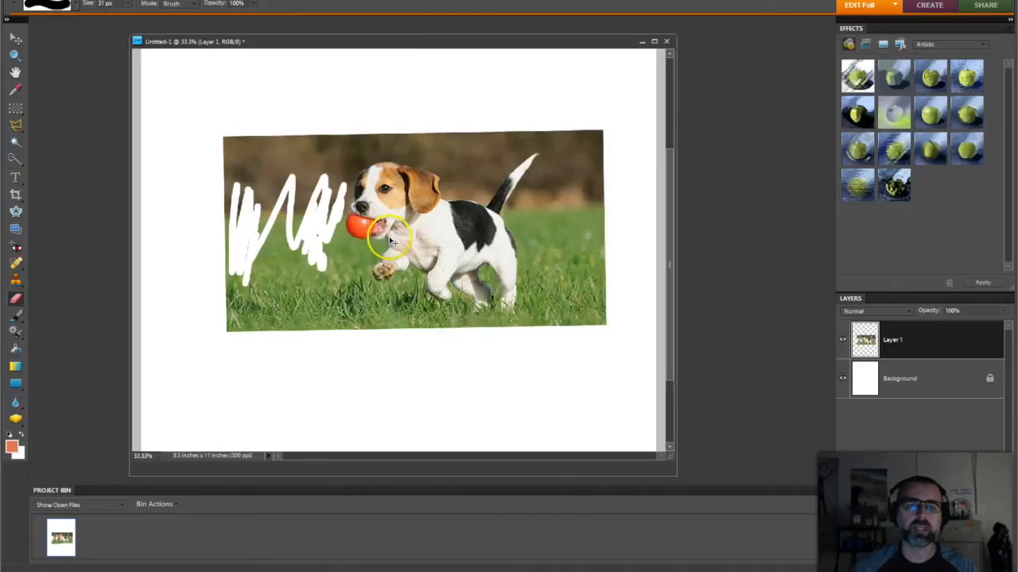
pyautogui.hotkey('ctrl', 'z')
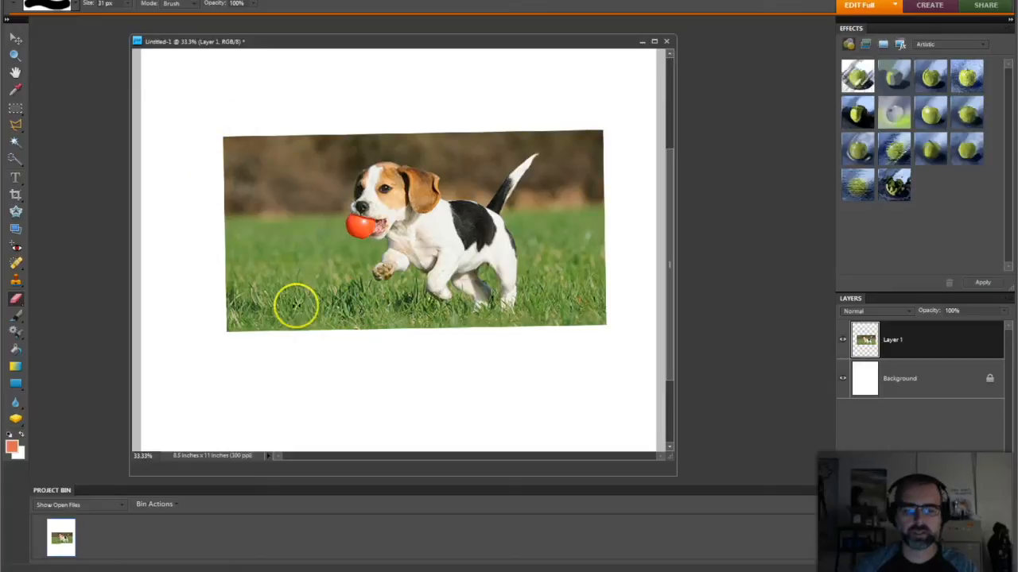
# - Switch to the browser's Google Images page and search for "dogs on white background"
pyautogui.click(199, 571)
pyautogui.scroll(3, 443, 177)
pyautogui.click(116, 25)
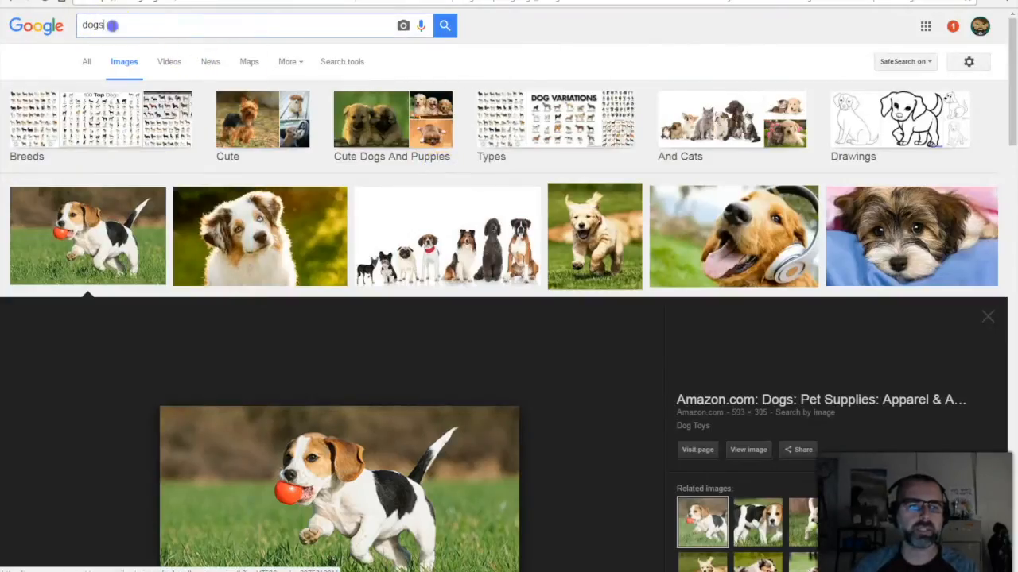
pyautogui.write('on whit')
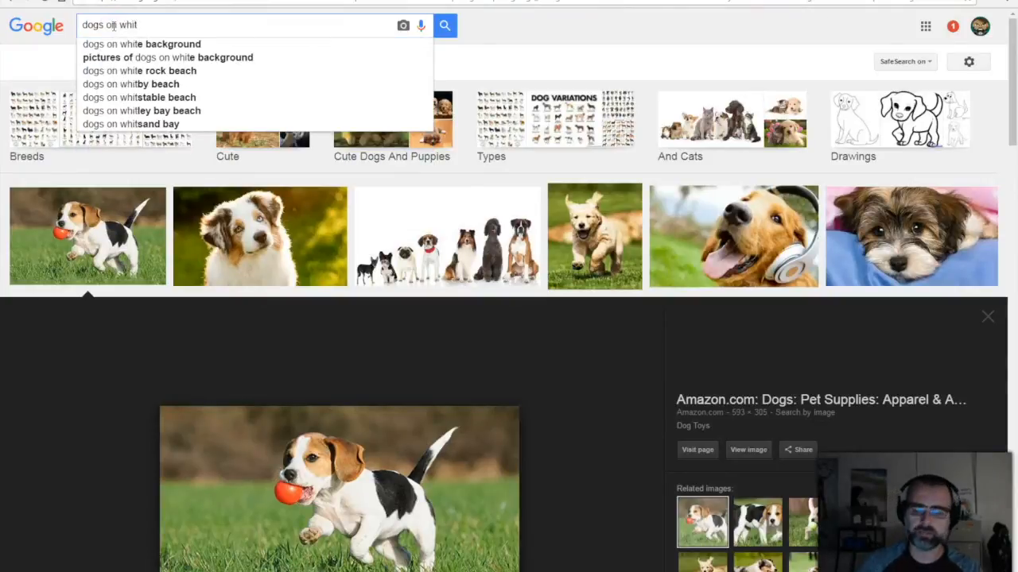
pyautogui.press('Down')
pyautogui.press('Return')
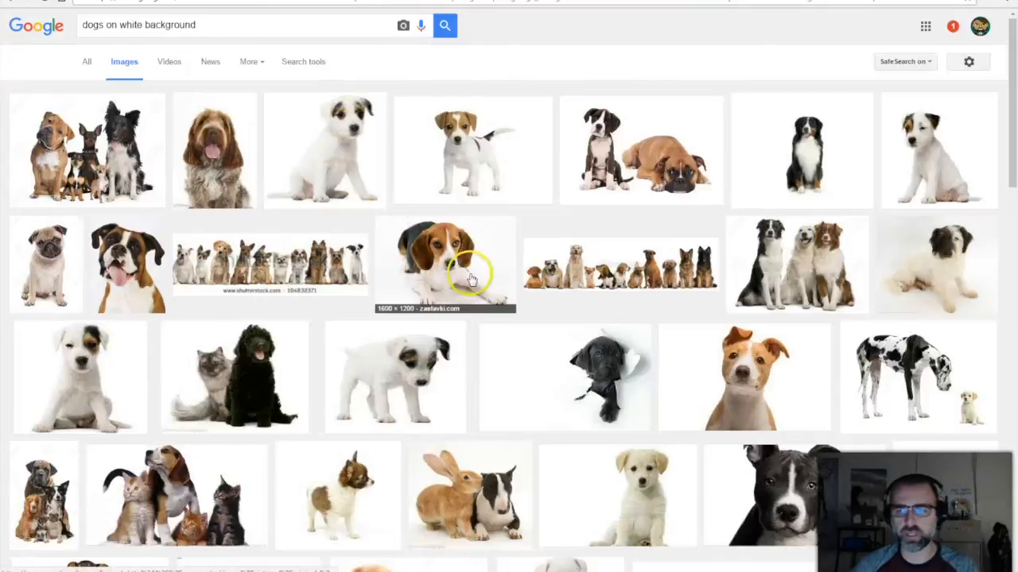
# - Open the preview of the Bernese Mountain Dog on a white background and copy the image
pyautogui.click(799, 153)
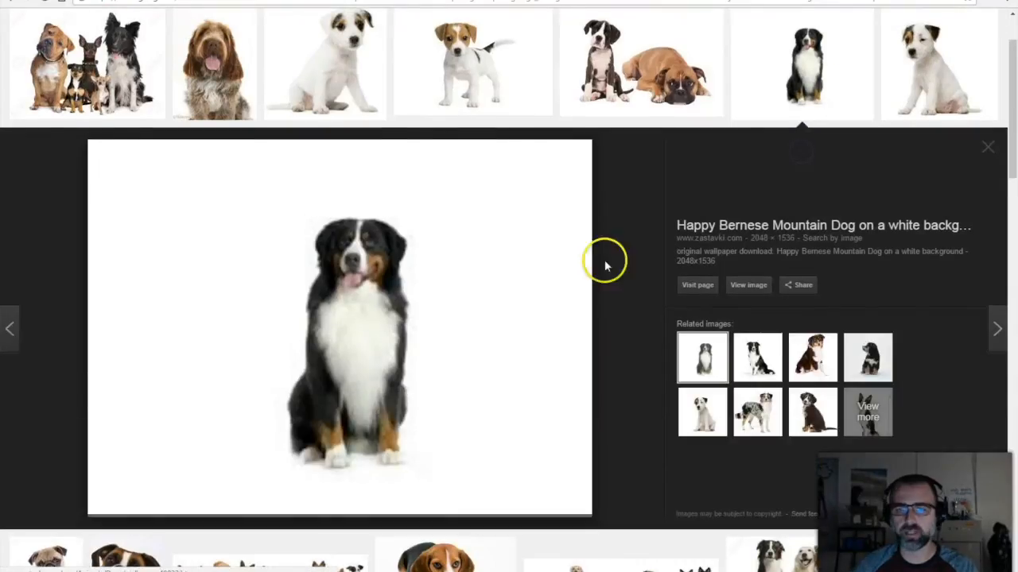
pyautogui.rightClick(348, 333)
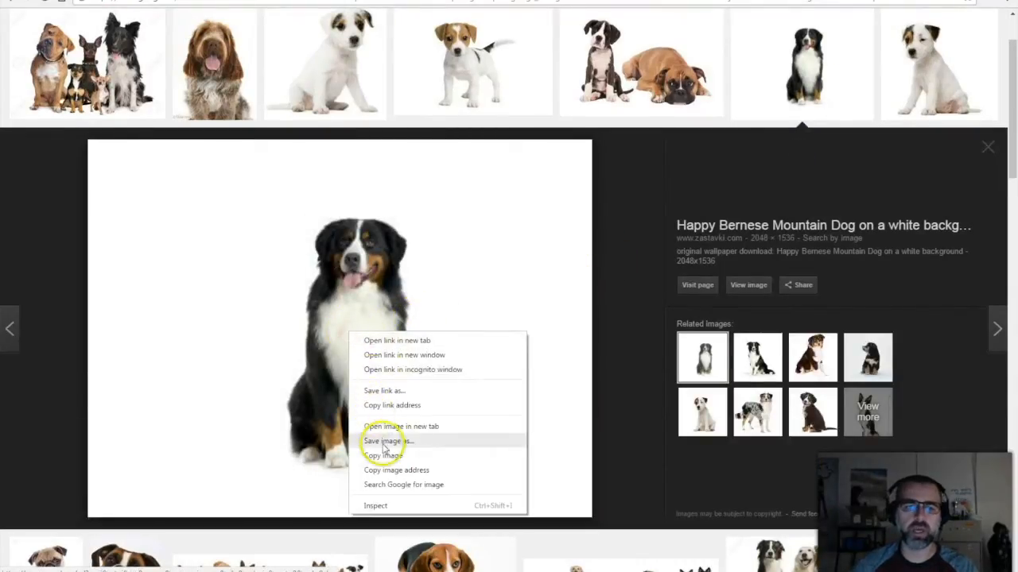
pyautogui.click(383, 456)
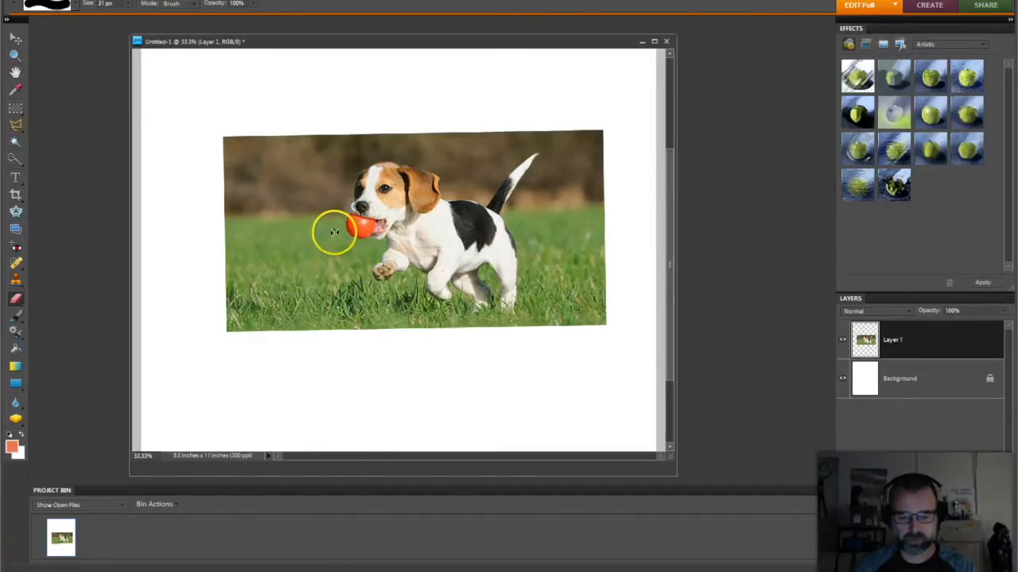
# - Return to Photoshop Elements, paste the Bernese dog image above the puppy photo and scale it proportionally to 72.3%
pyautogui.hotkey('ctrl', 'v')
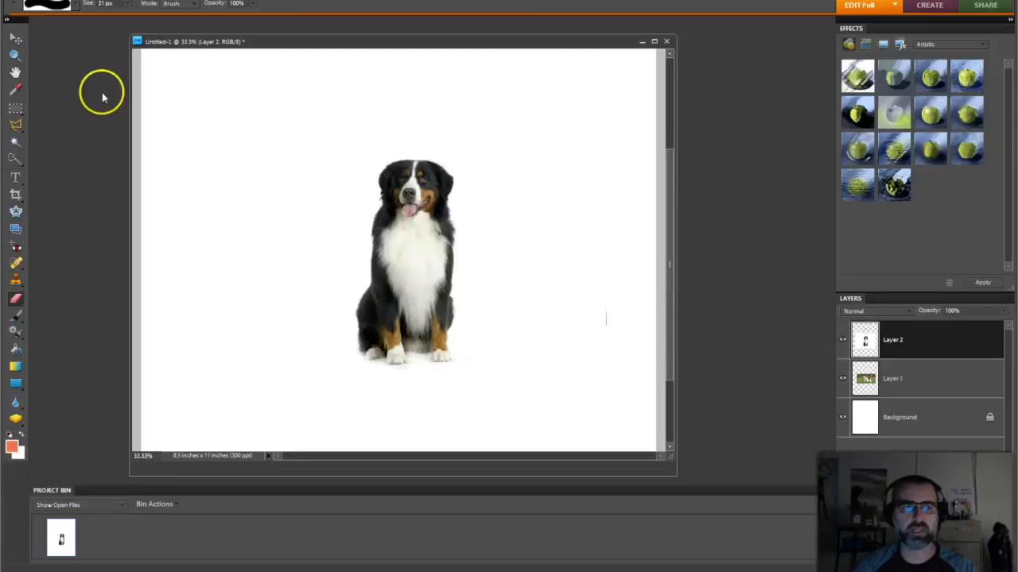
pyautogui.click(16, 38)
pyautogui.moveTo(191, 98); pyautogui.dragTo(294, 196)
pyautogui.click(547, 386)
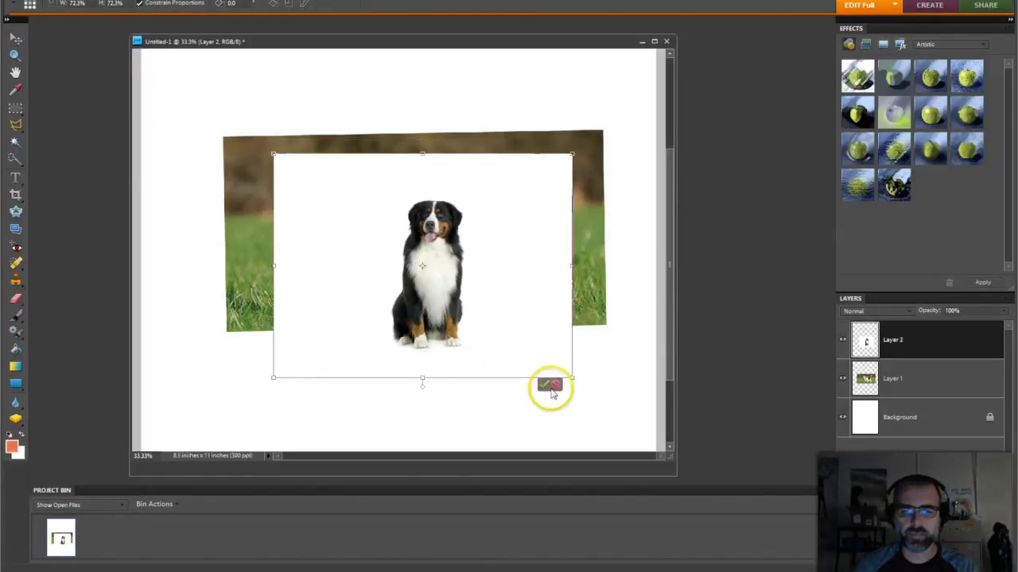
# - Select the white background around the Bernese dog with the Magic Wand at tolerance 32, delete it and deselect
pyautogui.click(15, 144)
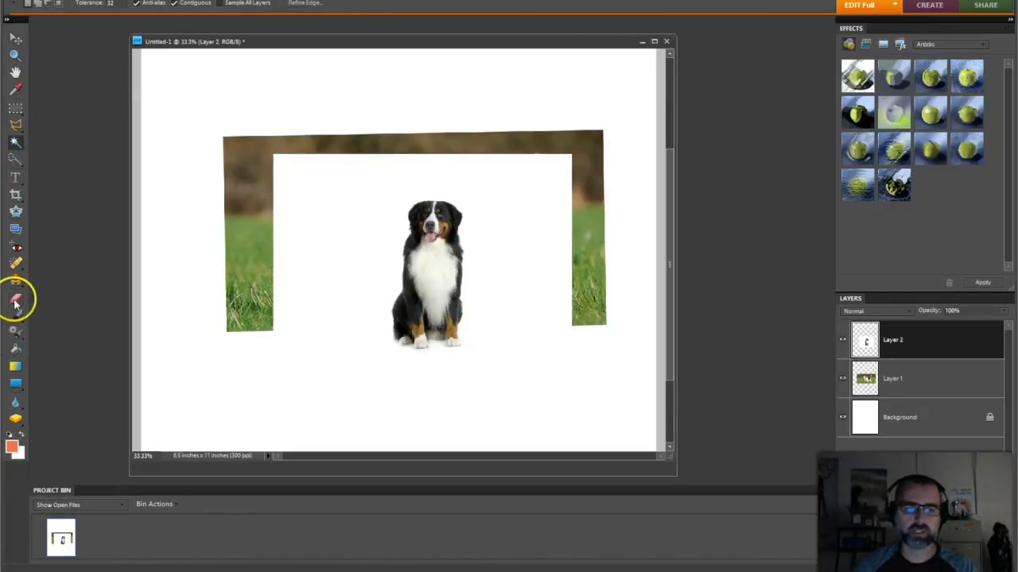
pyautogui.click(325, 232)
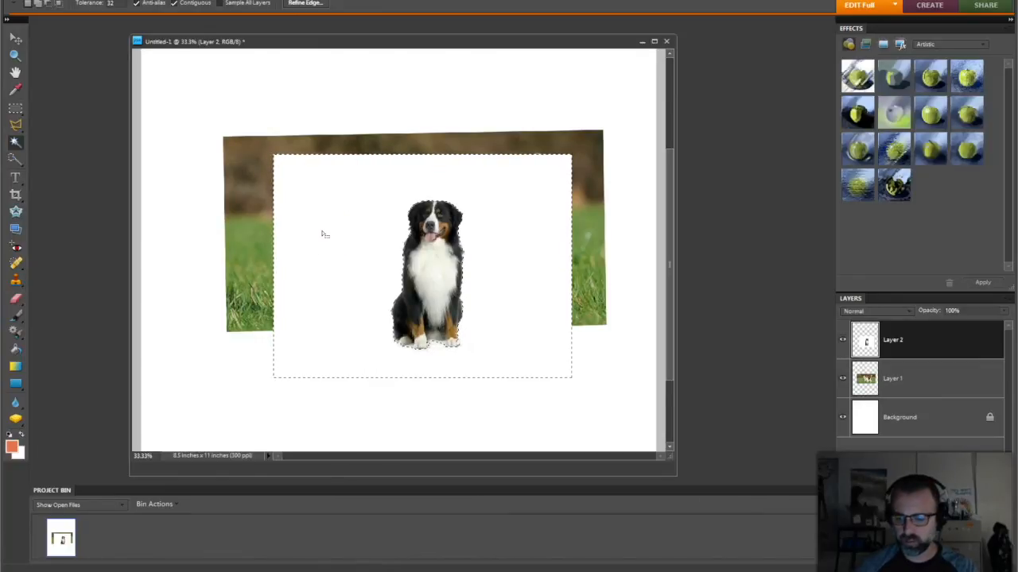
pyautogui.press('Delete')
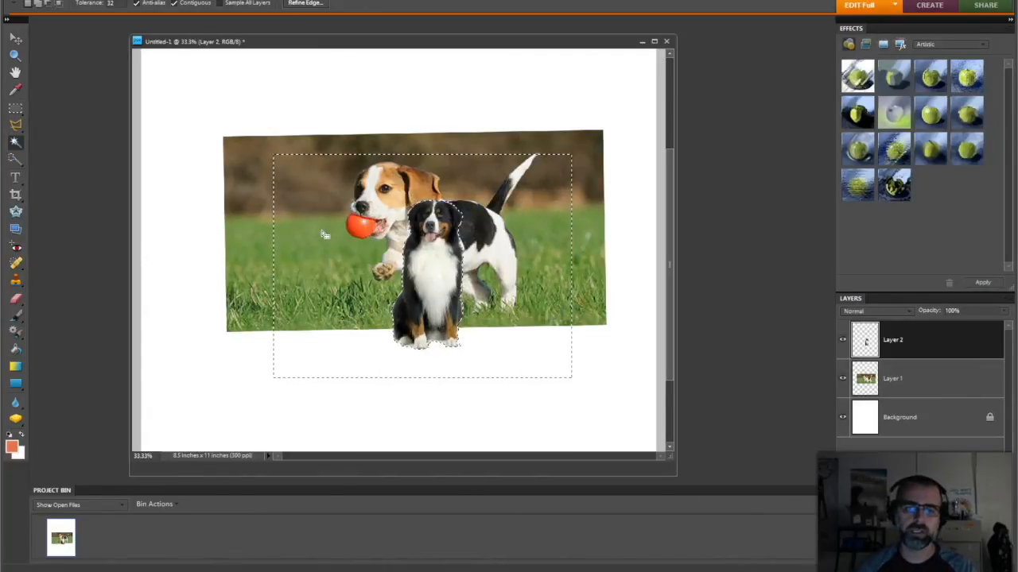
pyautogui.click(317, 230)
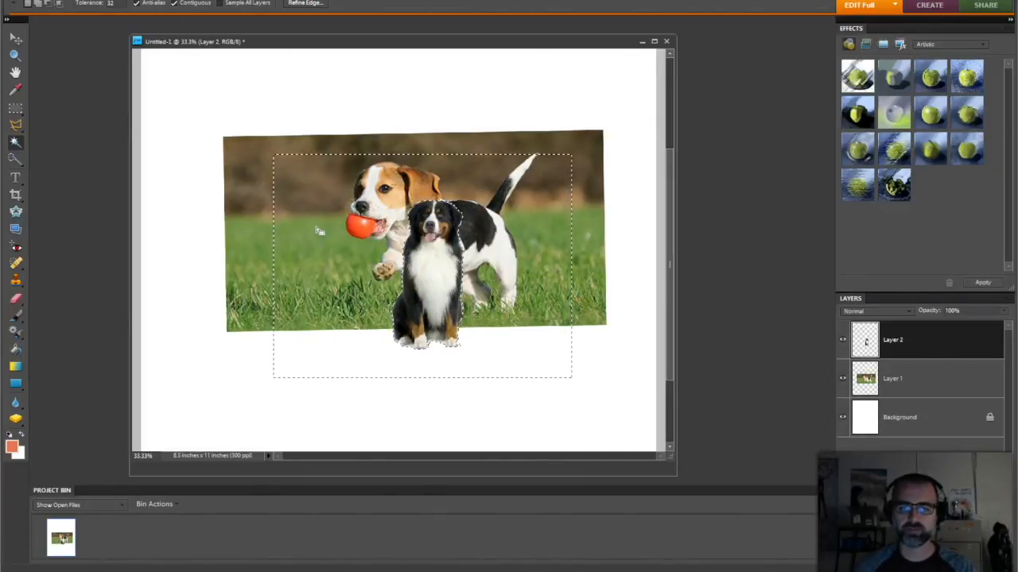
pyautogui.hotkey('ctrl', 'd')
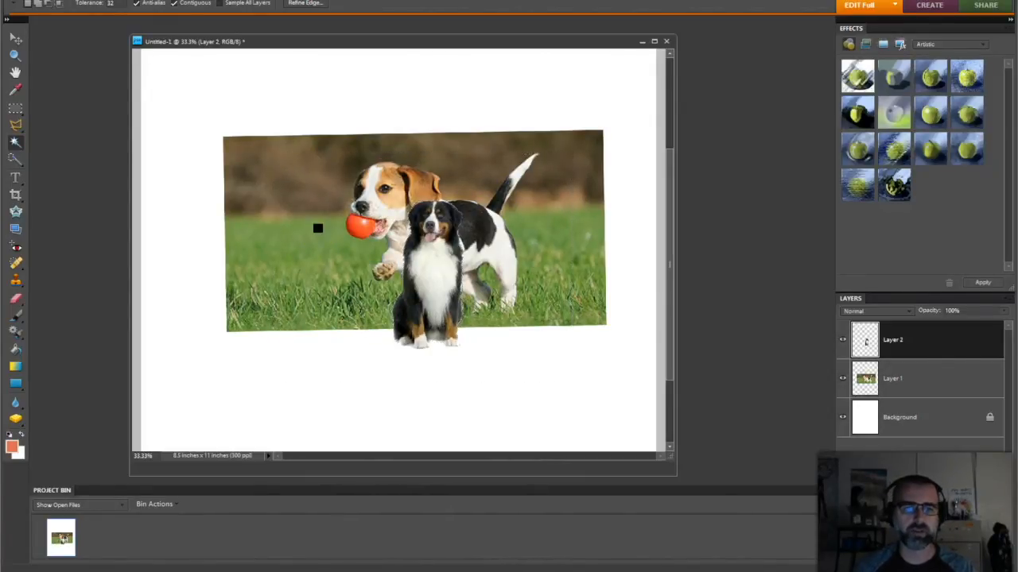
# - Undo the deletion of the Bernese dog's white background and clear the selection
pyautogui.hotkey('ctrl', 'z')
pyautogui.hotkey('ctrl', 'z')
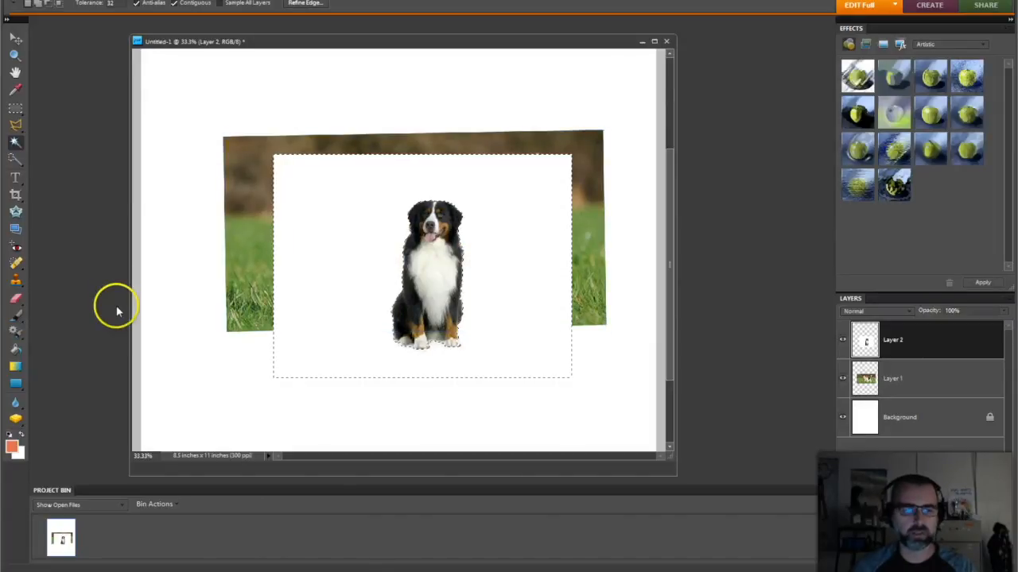
pyautogui.hotkey('ctrl', 'd')
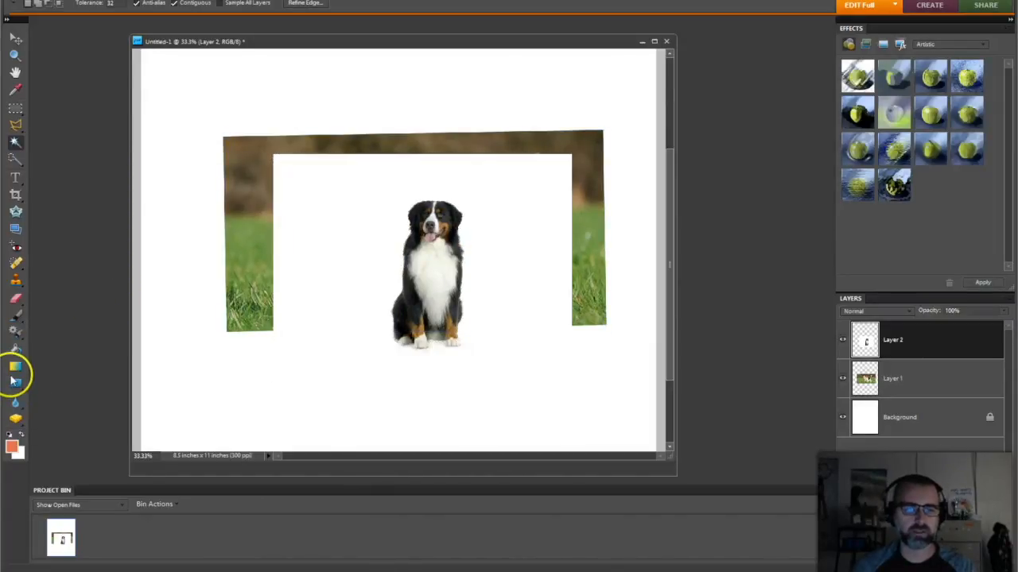
# - Erase the white background around the Bernese dog with the Magic Eraser Tool at tolerance 32
pyautogui.click(17, 301)
pyautogui.click(76, 329)
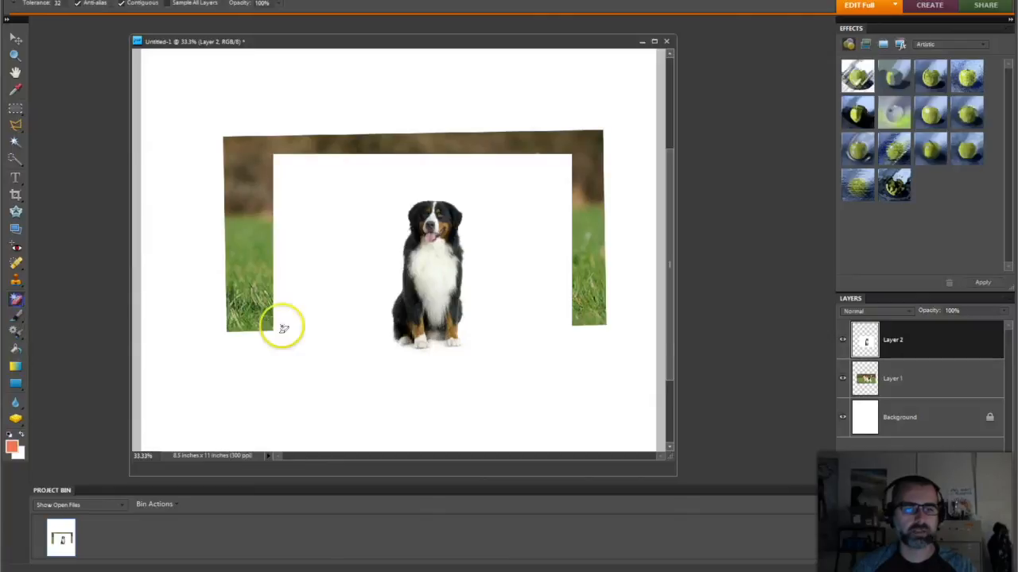
pyautogui.click(341, 281)
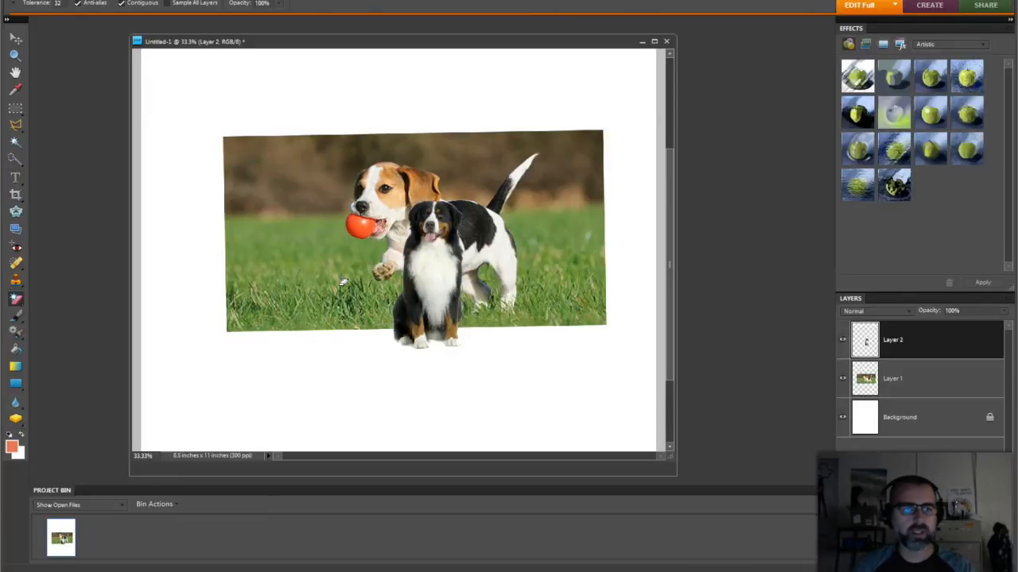
# - Rotate the Bernese dog to -21.0° with 104.1% height, apply the transformation, and move the puppy photo to the upper part of the page
pyautogui.click(15, 54)
pyautogui.click(38, 4)
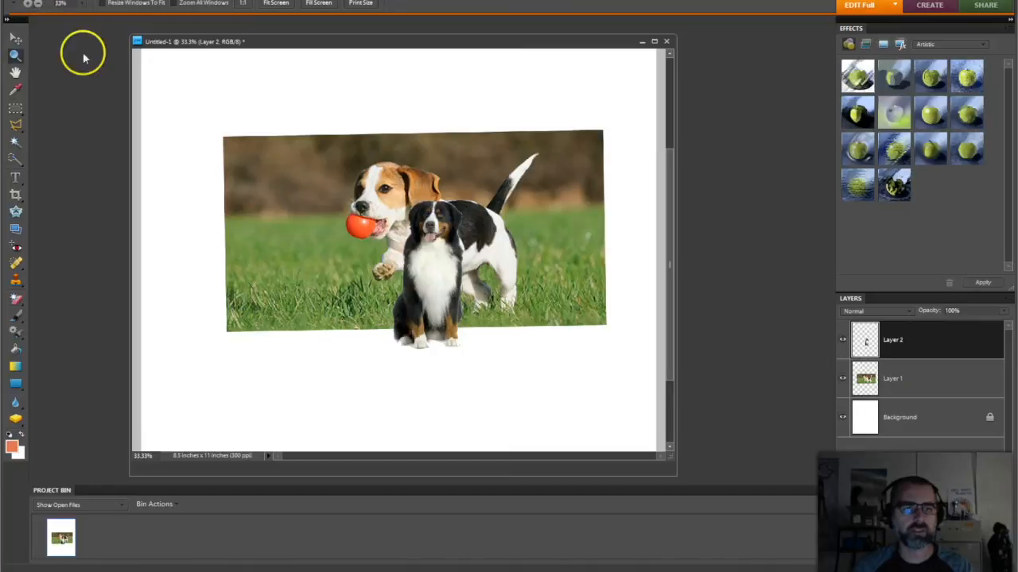
pyautogui.click(337, 199)
pyautogui.click(337, 199)
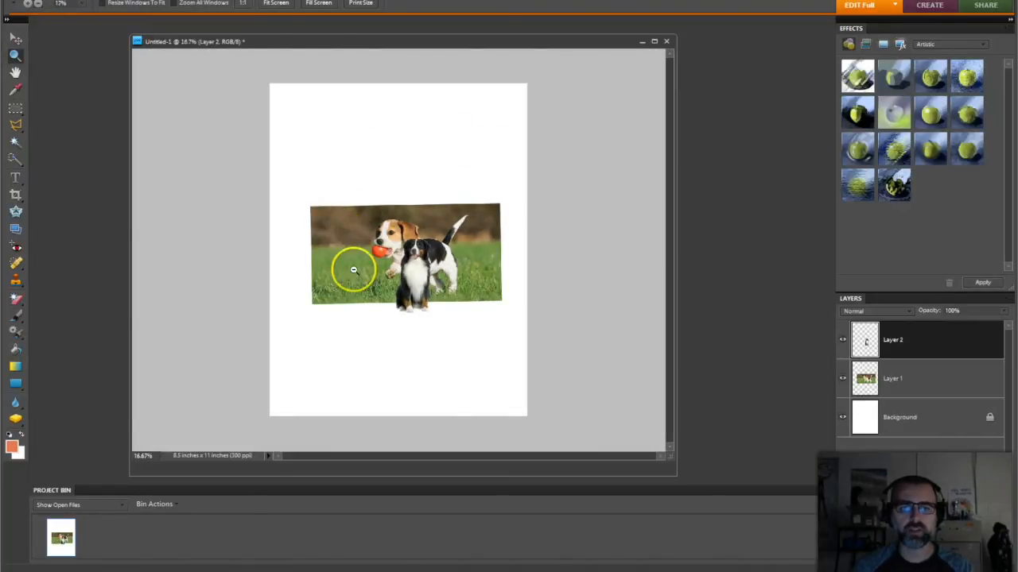
pyautogui.click(15, 38)
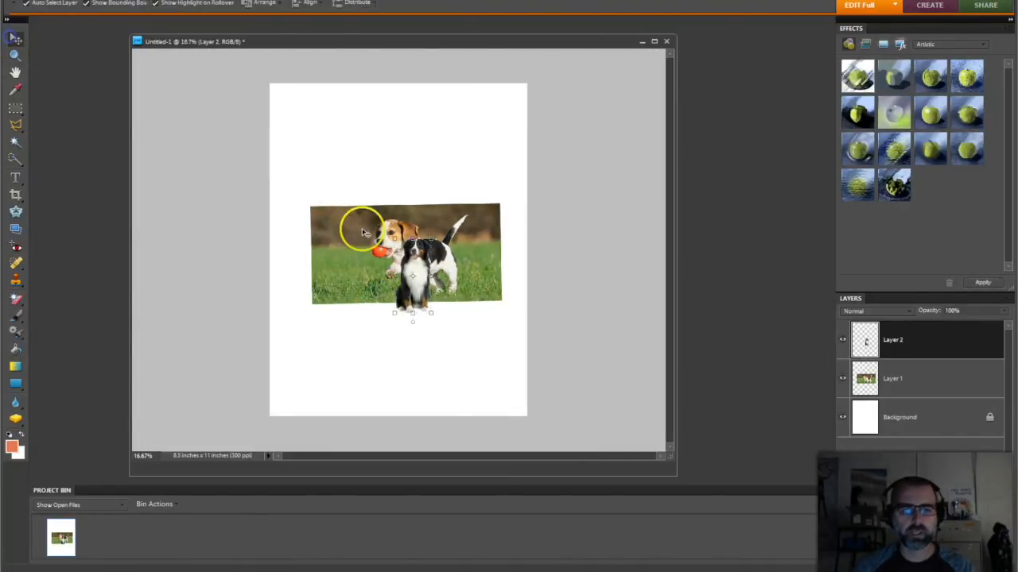
pyautogui.moveTo(389, 238); pyautogui.dragTo(376, 250)
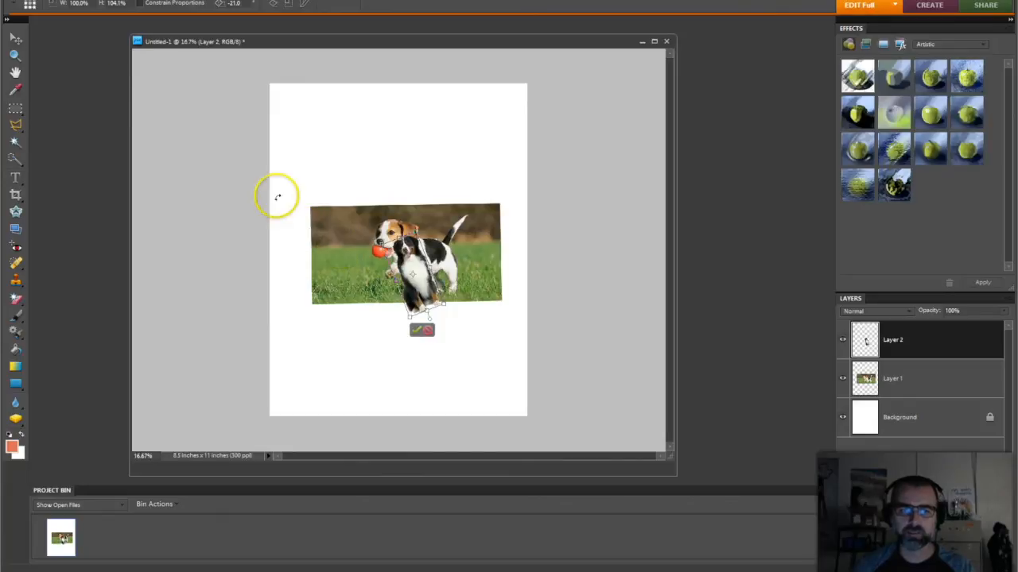
pyautogui.click(16, 38)
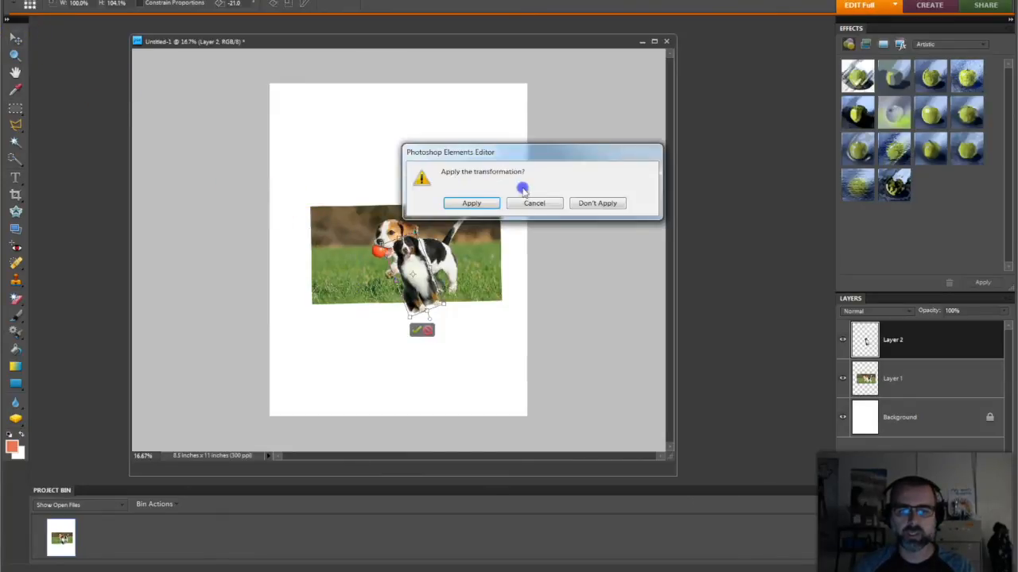
pyautogui.click(490, 202)
pyautogui.moveTo(356, 240); pyautogui.dragTo(326, 148)
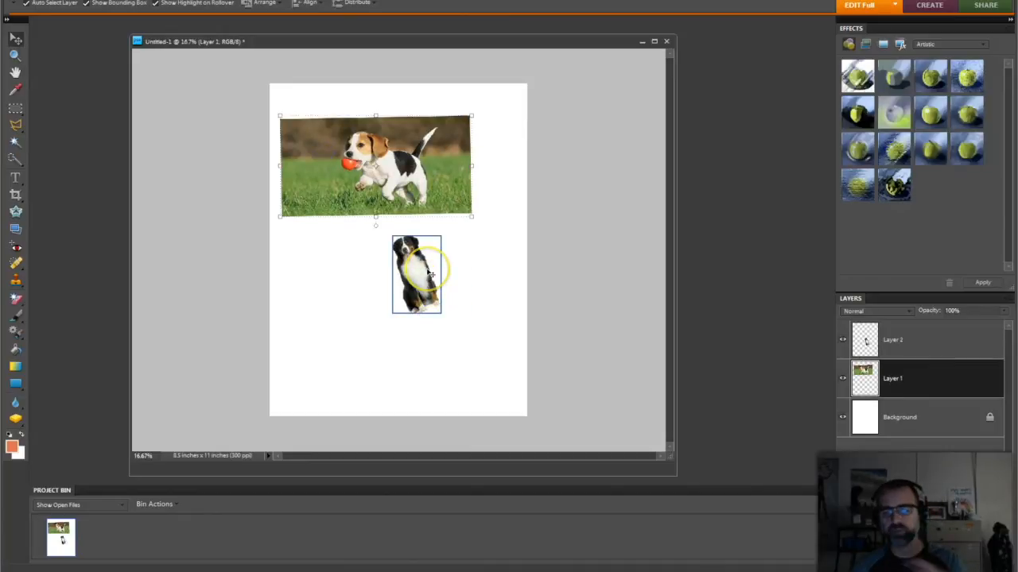